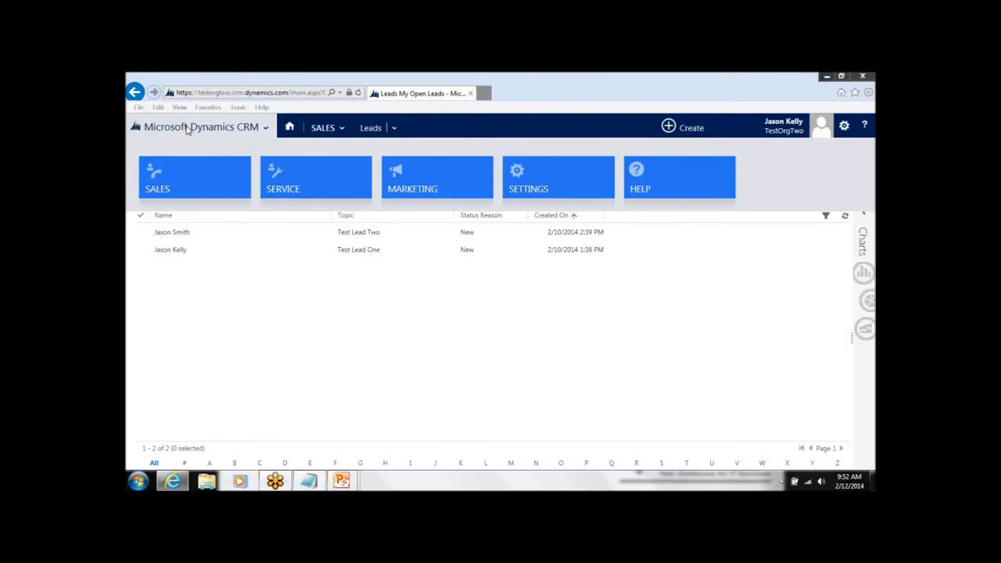
Open the Default Solution from the system customization settings and maximize its window.
{"action": "left_click", "coordinate": [547, 187]}
{"action": "left_click", "coordinate": [234, 199]}
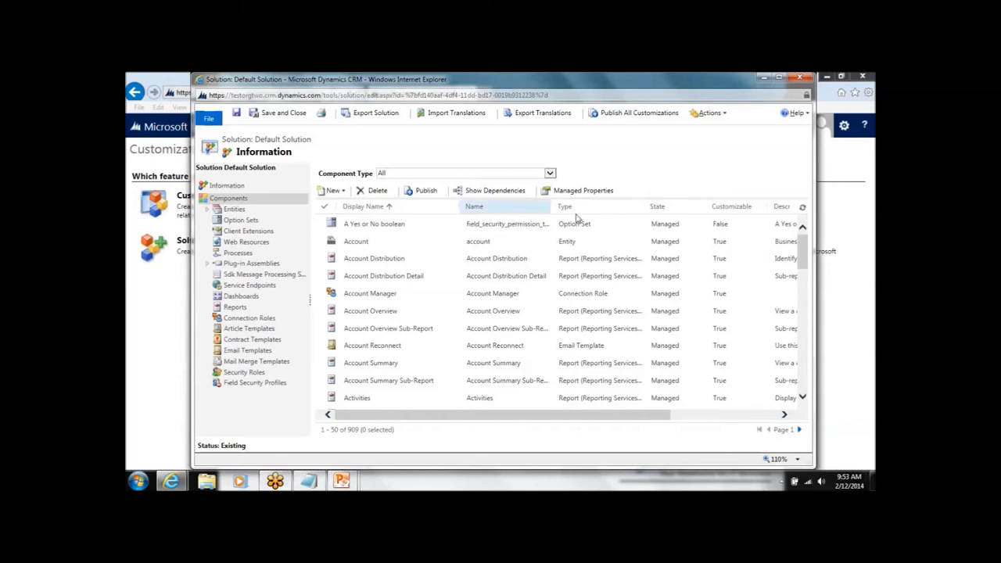
{"action": "left_click", "coordinate": [779, 78]}
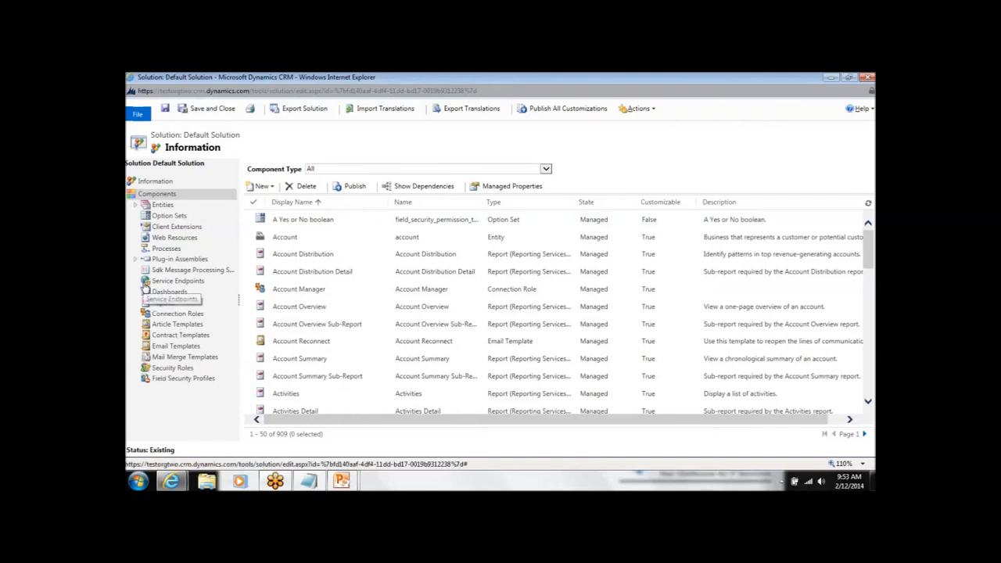
Expand the Lead entity in the solution's components and open its business rules.
{"action": "left_click", "coordinate": [135, 209]}
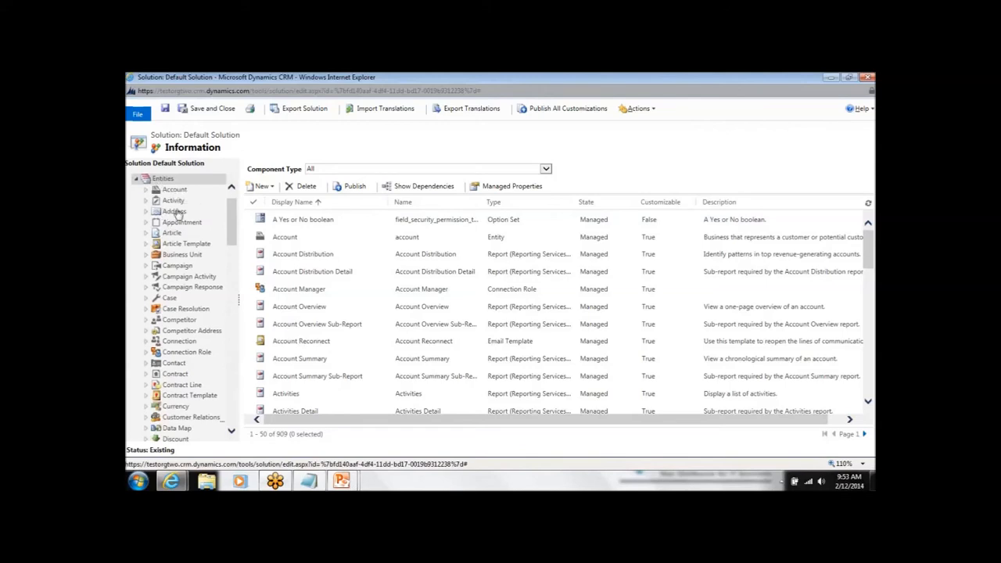
{"action": "scroll", "coordinate": [179, 215], "scroll_direction": "down", "scroll_amount": 2}
{"action": "scroll", "coordinate": [178, 215], "scroll_direction": "down", "scroll_amount": 5}
{"action": "scroll", "coordinate": [179, 294], "scroll_direction": "down", "scroll_amount": 2}
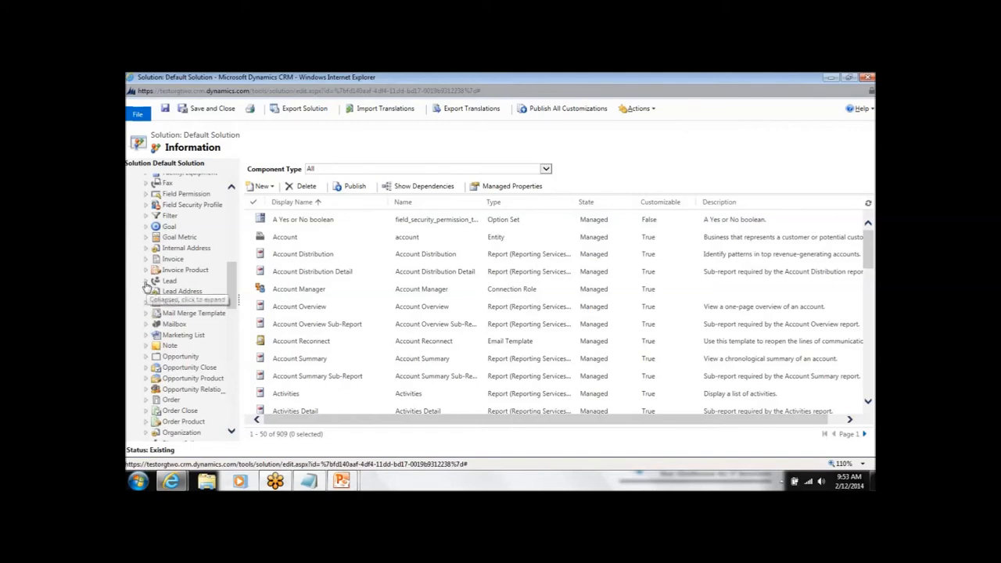
{"action": "left_click", "coordinate": [146, 282]}
{"action": "scroll", "coordinate": [207, 324], "scroll_direction": "down", "scroll_amount": 2}
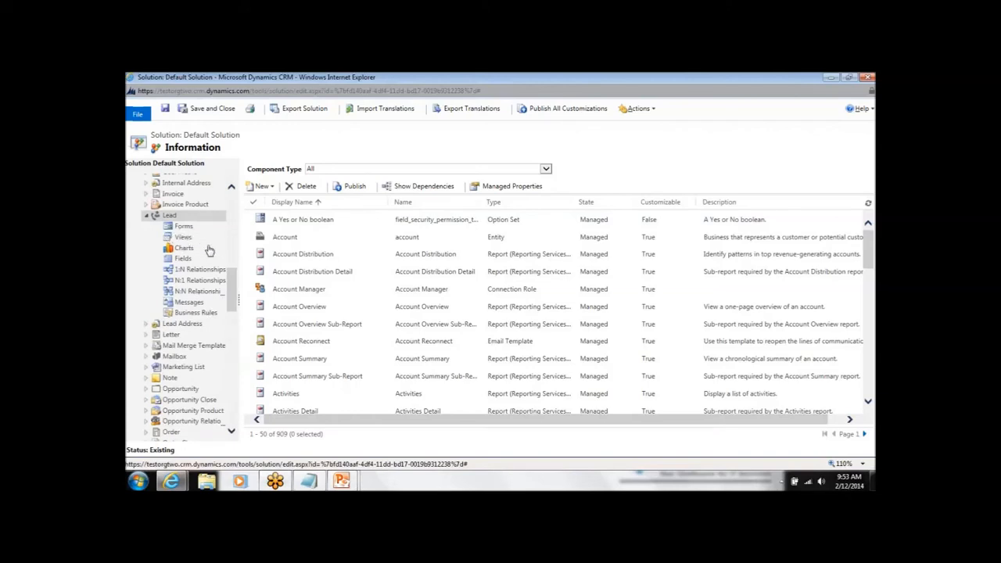
{"action": "left_click", "coordinate": [193, 313]}
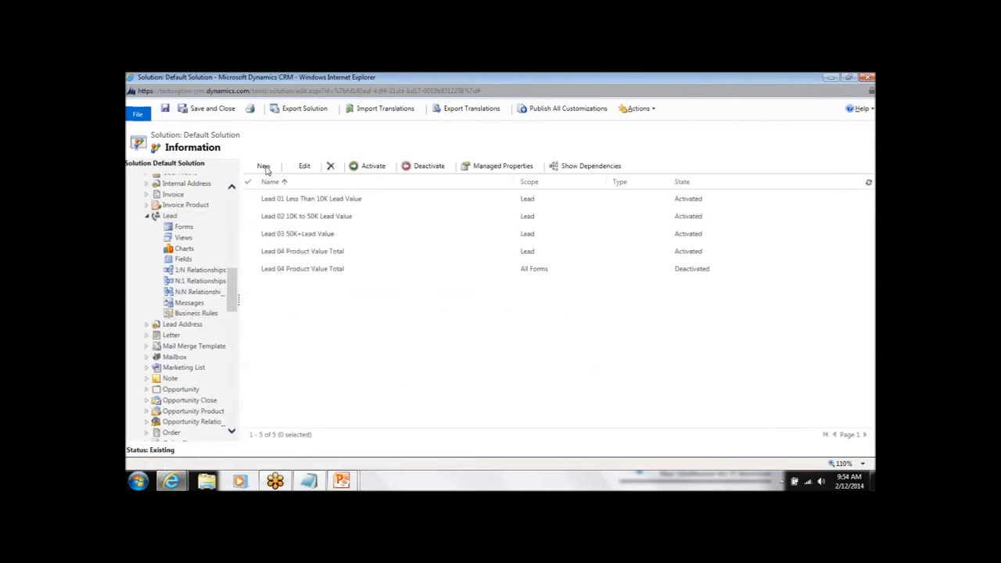
Create a new business rule for the Lead entity and name it "Lead 05 For Demo".
{"action": "left_click", "coordinate": [264, 166]}
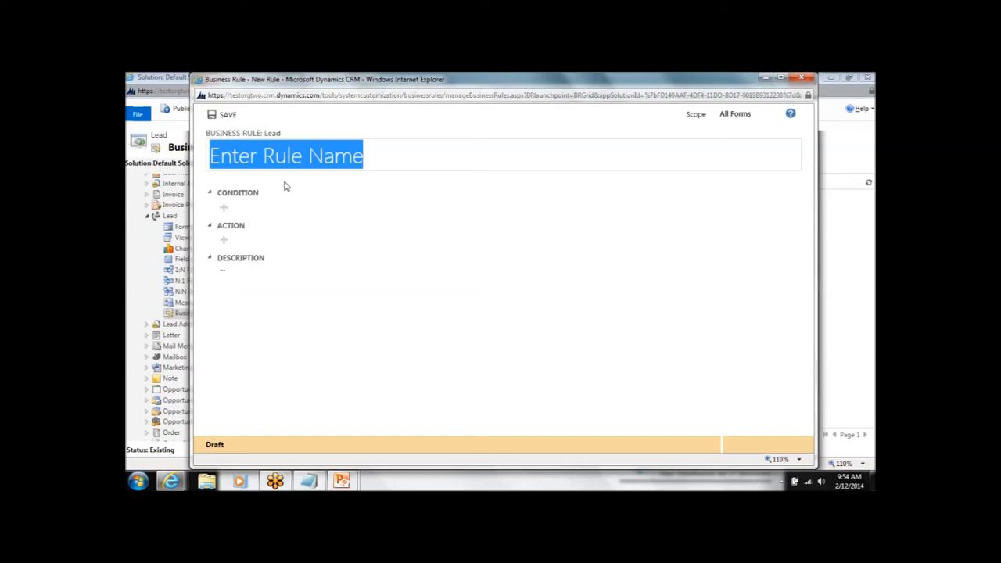
{"action": "type", "text": "Lead"}
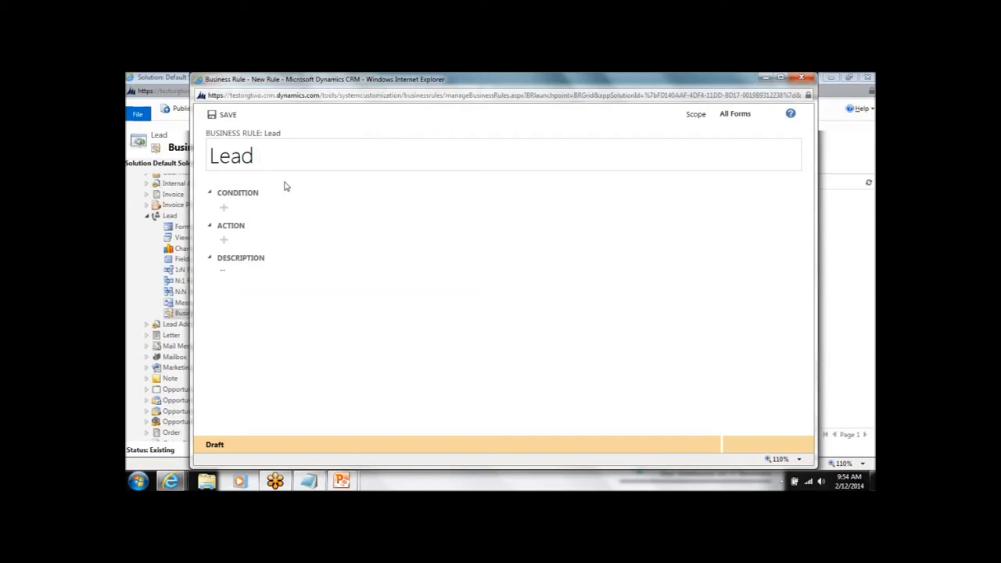
{"action": "type", "text": "05"}
{"action": "type", "text": "For Demo"}
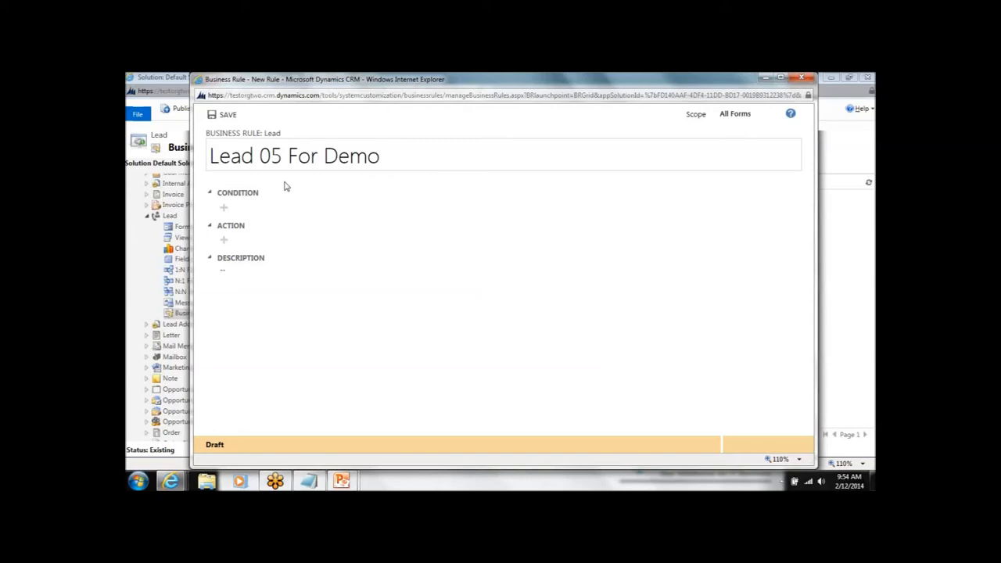
Add a condition to the rule requiring that the Product Value One field contains data.
{"action": "left_click", "coordinate": [224, 208]}
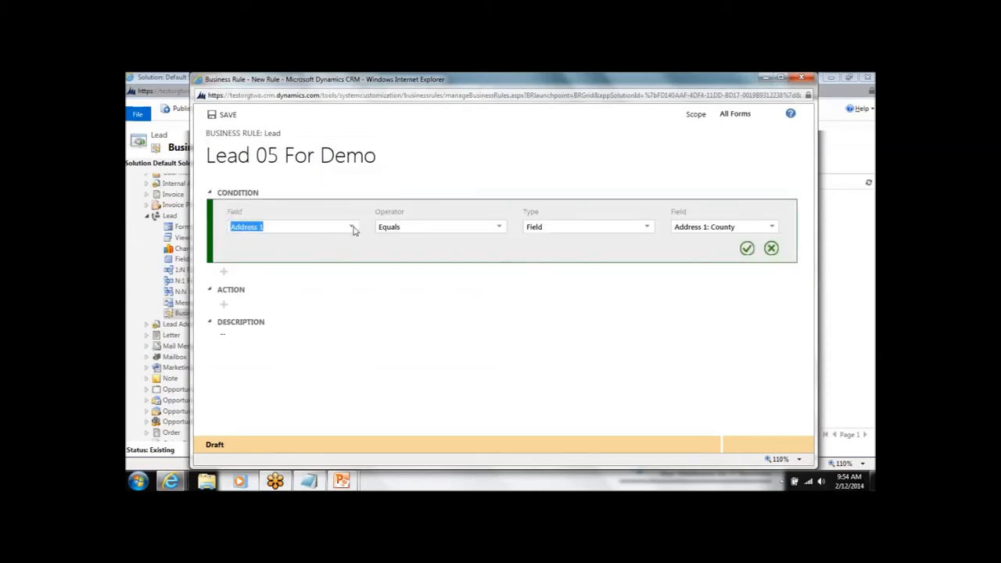
{"action": "left_click", "coordinate": [351, 226]}
{"action": "scroll", "coordinate": [318, 295], "scroll_direction": "down", "scroll_amount": 5}
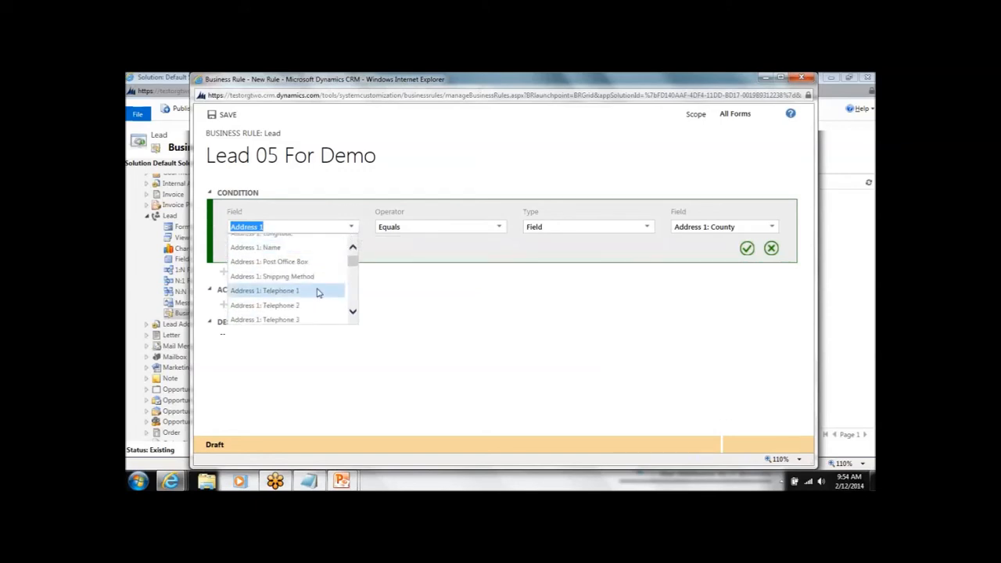
{"action": "scroll", "coordinate": [319, 287], "scroll_direction": "down", "scroll_amount": 3}
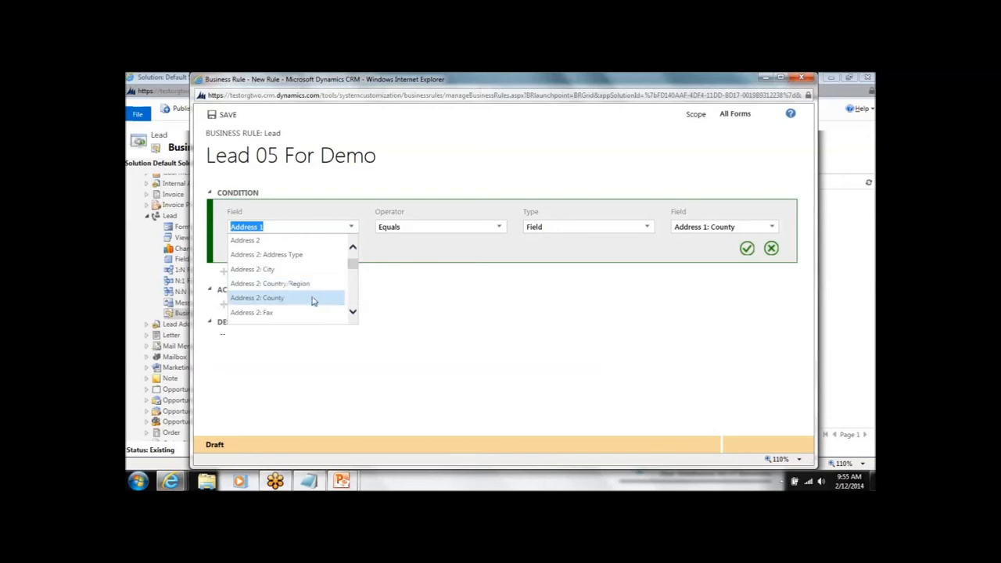
{"action": "scroll", "coordinate": [313, 301], "scroll_direction": "down", "scroll_amount": 3}
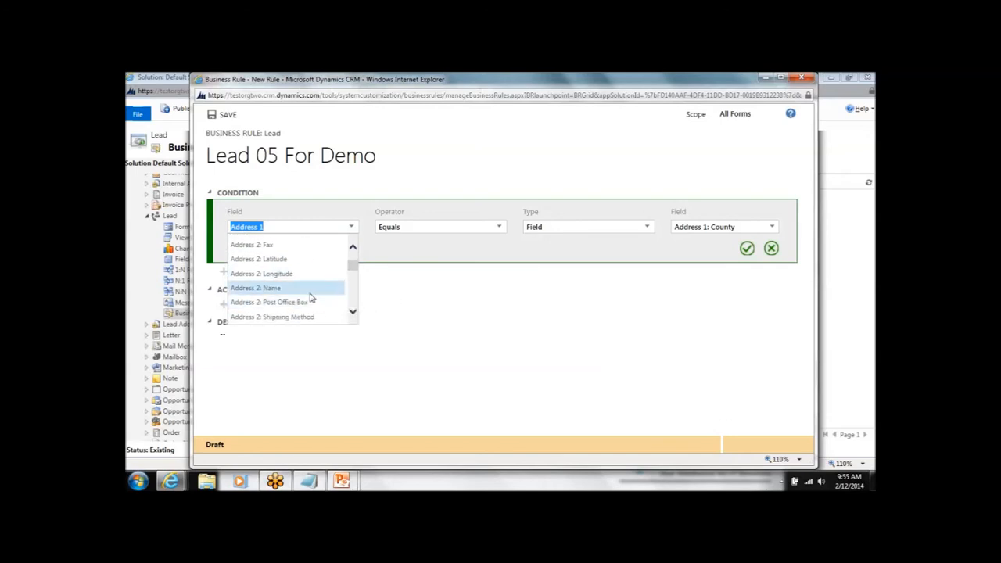
{"action": "scroll", "coordinate": [310, 300], "scroll_direction": "down", "scroll_amount": 2}
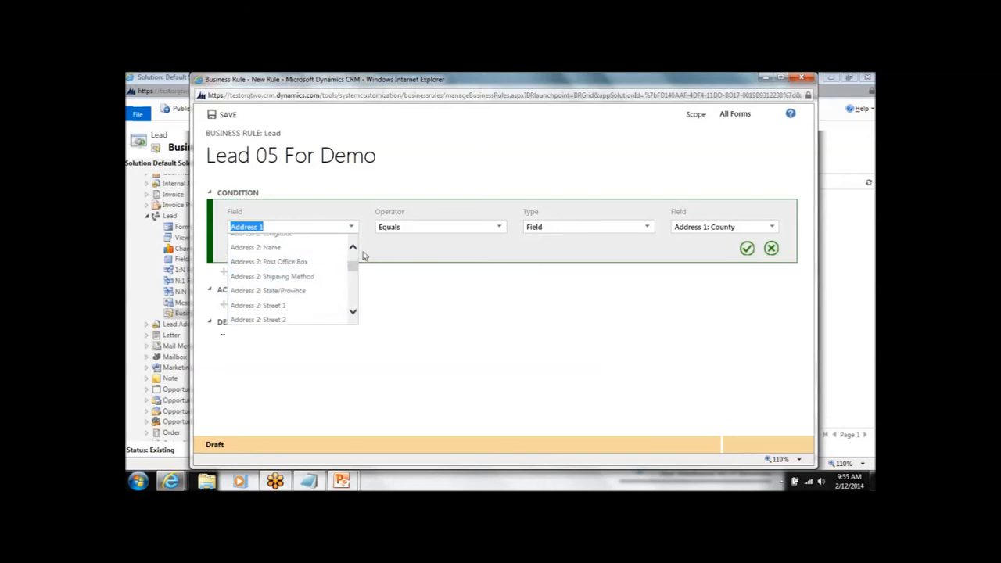
{"action": "left_click_drag", "start_coordinate": [352, 266], "coordinate": [341, 295]}
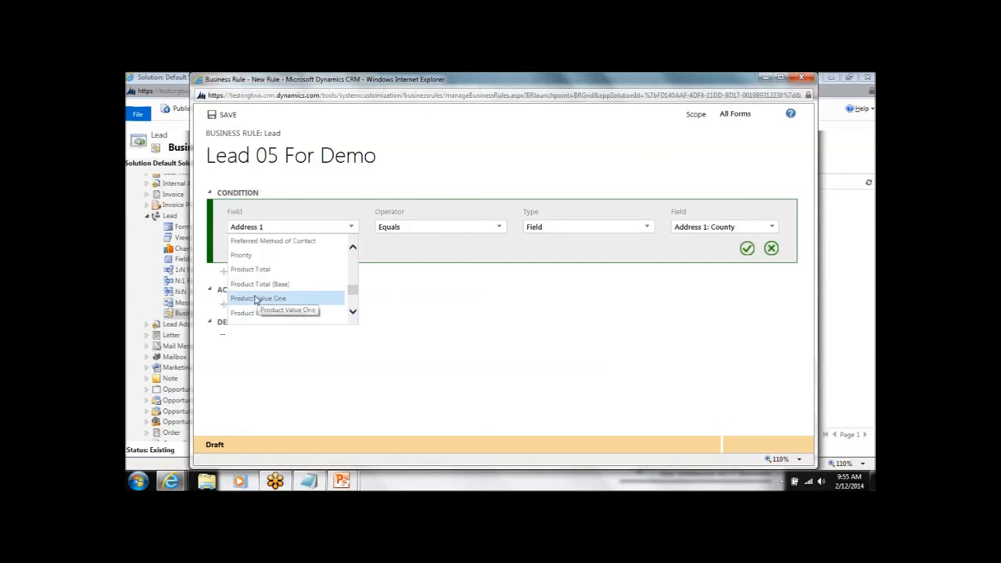
{"action": "left_click", "coordinate": [259, 298]}
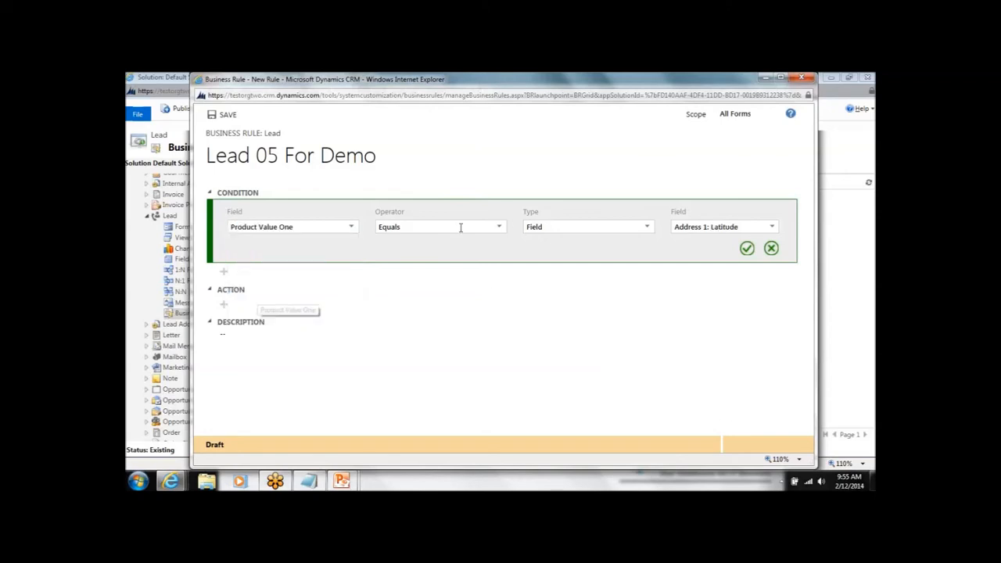
{"action": "left_click", "coordinate": [501, 229]}
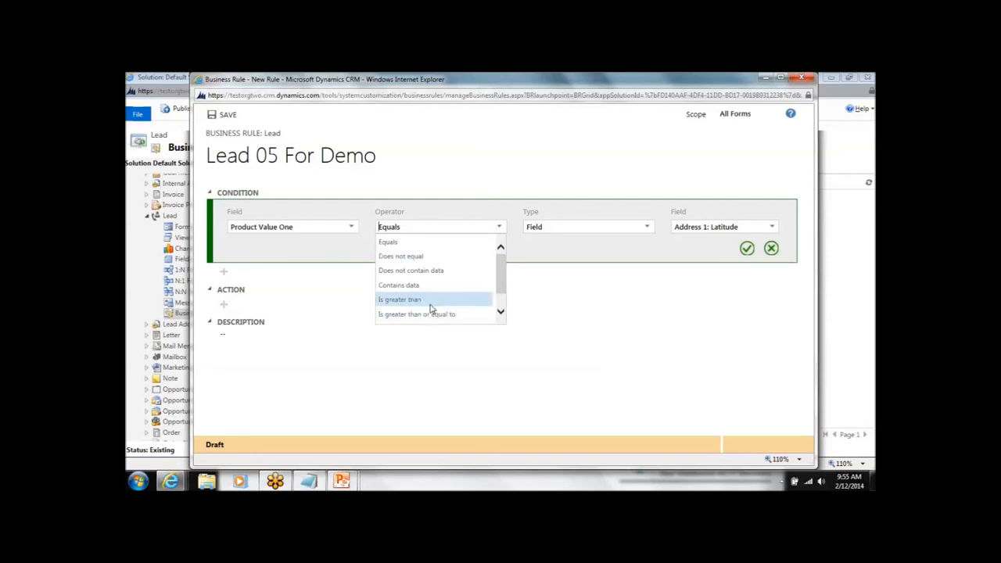
{"action": "scroll", "coordinate": [429, 301], "scroll_direction": "down", "scroll_amount": 1}
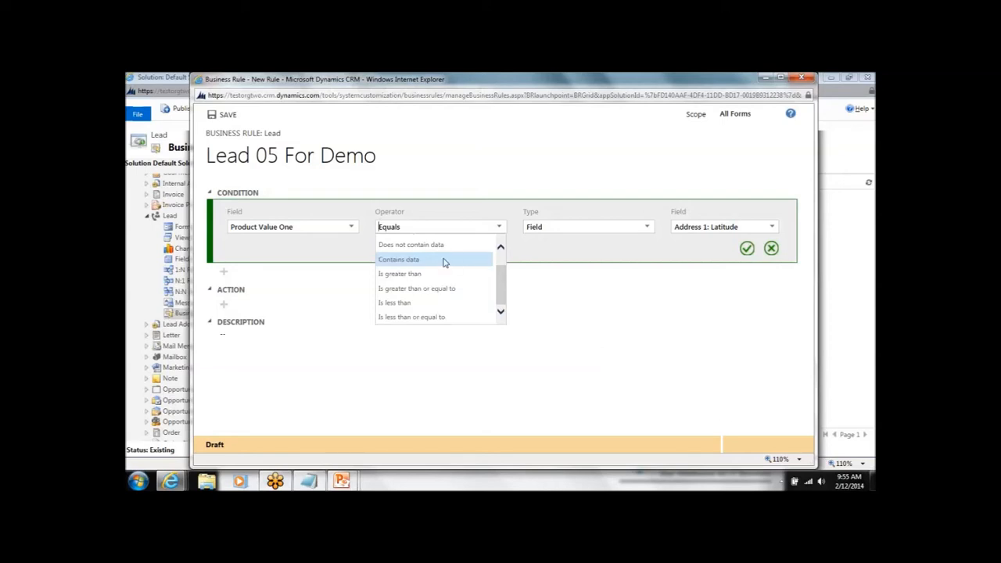
{"action": "left_click", "coordinate": [409, 260]}
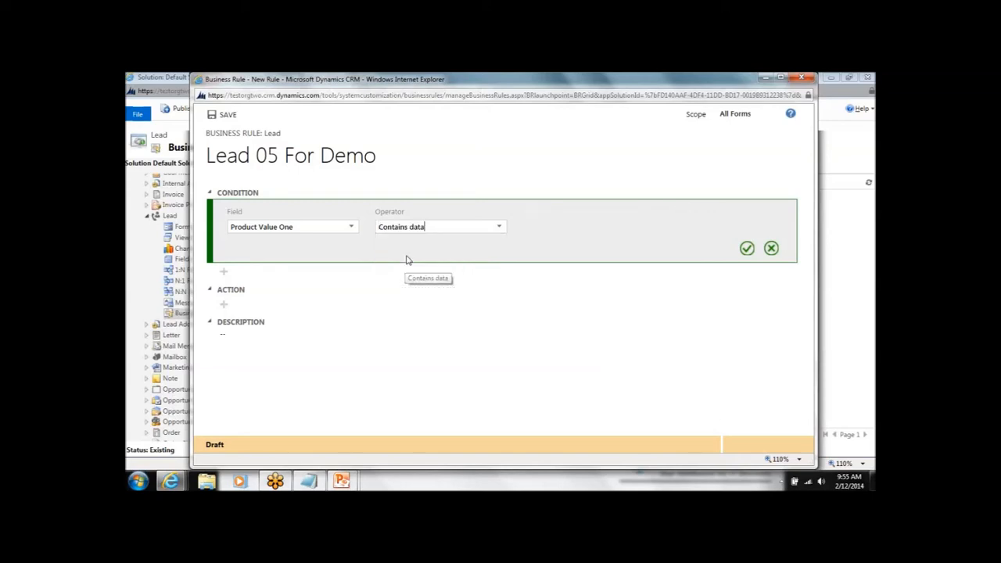
{"action": "left_click", "coordinate": [747, 249]}
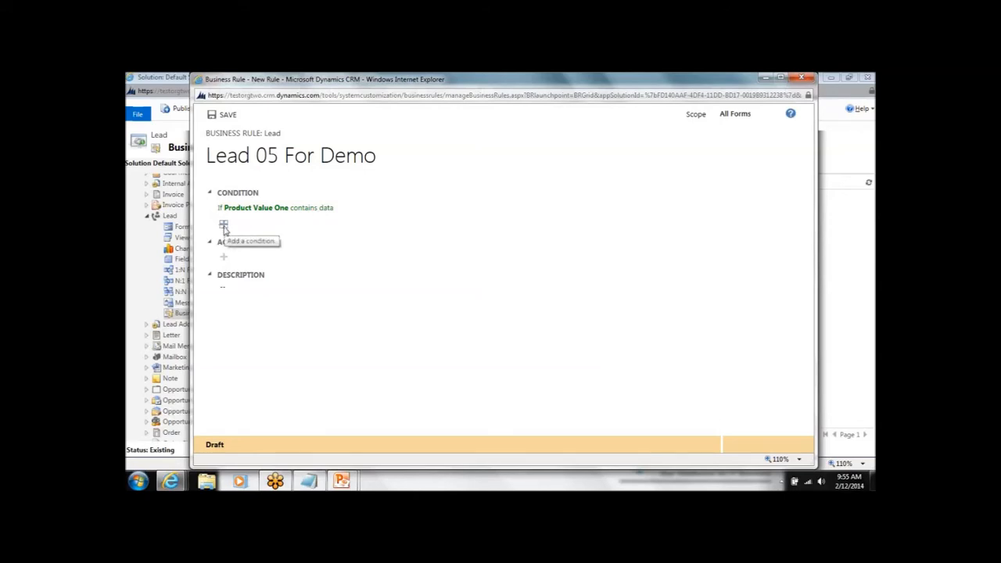
Add a second condition to the rule requiring that the Product Value Two field contains data.
{"action": "left_click", "coordinate": [224, 229]}
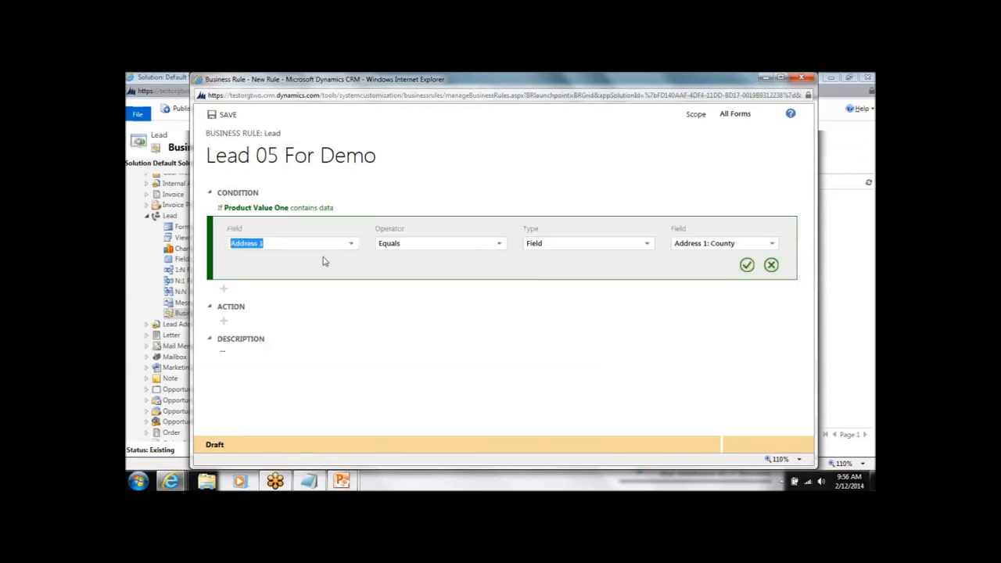
{"action": "left_click", "coordinate": [351, 243]}
{"action": "scroll", "coordinate": [325, 287], "scroll_direction": "down", "scroll_amount": 8}
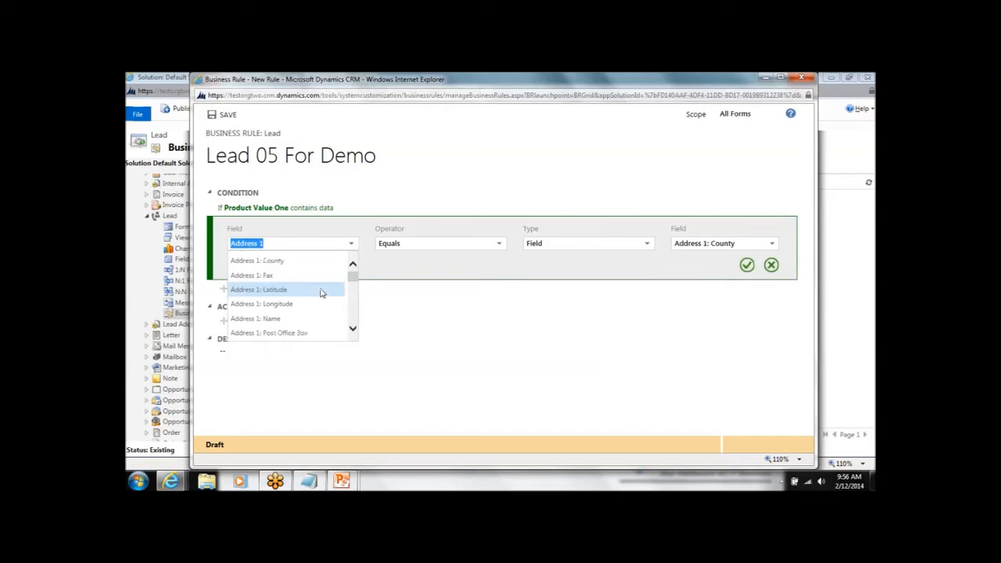
{"action": "scroll", "coordinate": [319, 301], "scroll_direction": "down", "scroll_amount": 10}
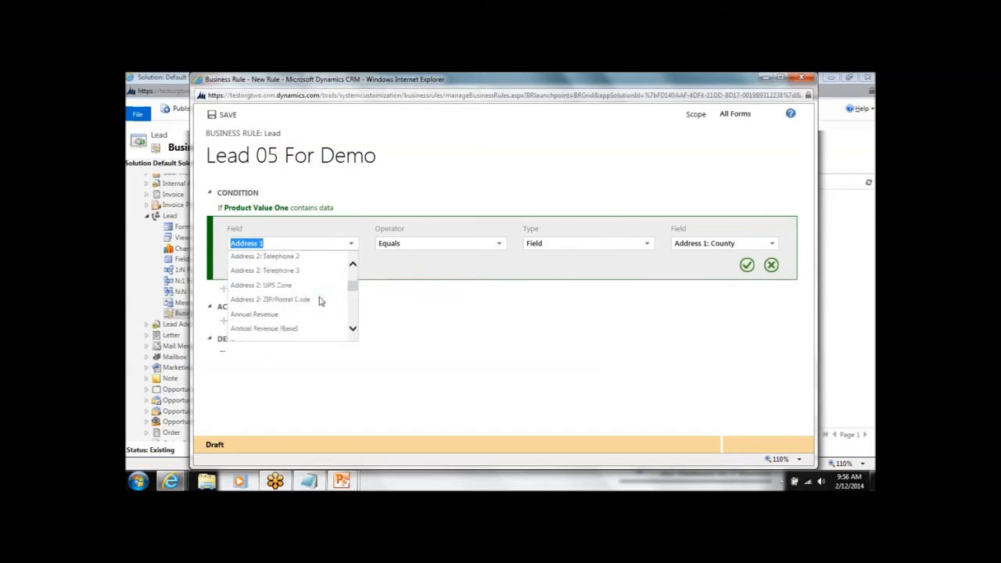
{"action": "scroll", "coordinate": [320, 297], "scroll_direction": "down", "scroll_amount": 10}
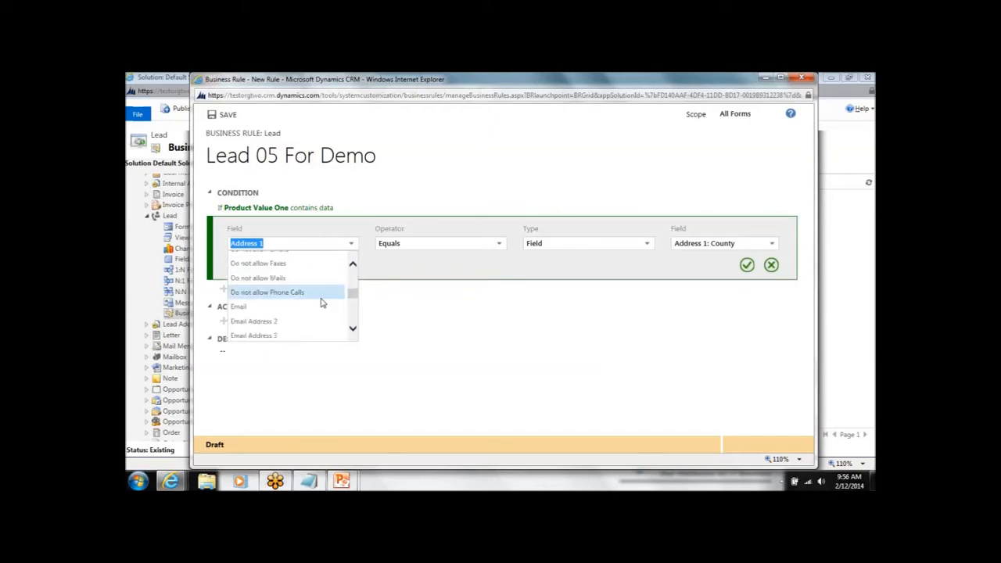
{"action": "scroll", "coordinate": [320, 304], "scroll_direction": "down", "scroll_amount": 10}
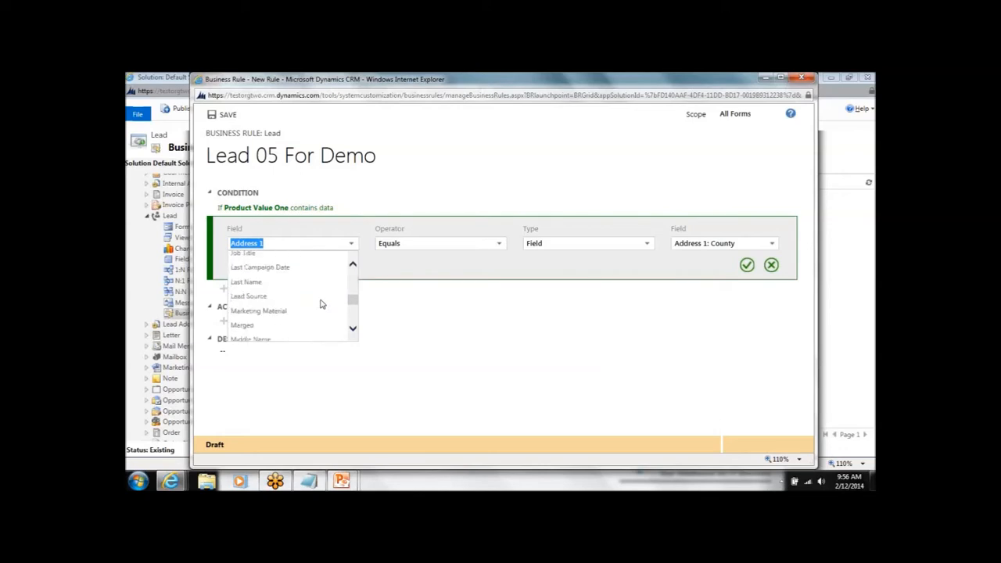
{"action": "scroll", "coordinate": [319, 303], "scroll_direction": "down", "scroll_amount": 4}
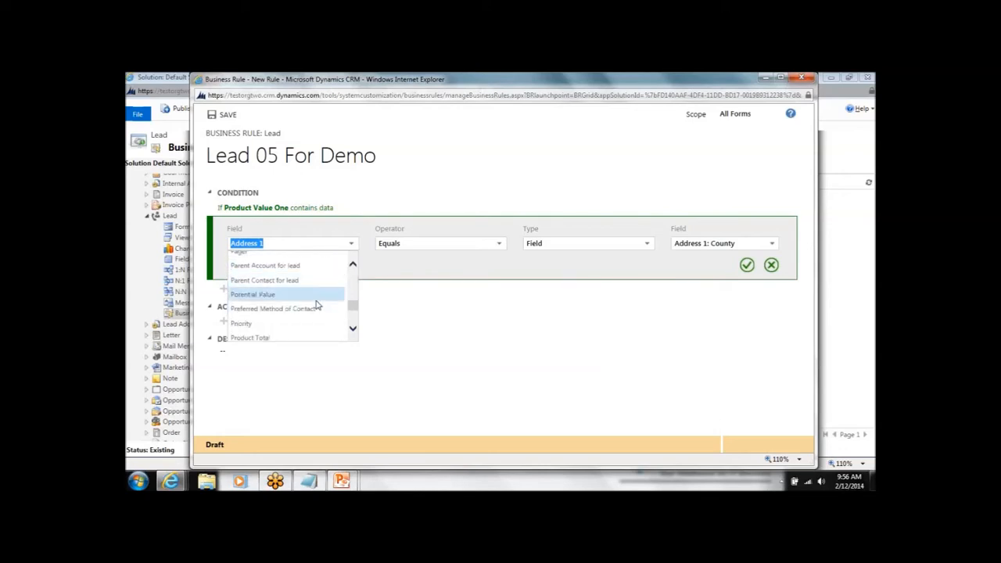
{"action": "scroll", "coordinate": [310, 321], "scroll_direction": "down", "scroll_amount": 2}
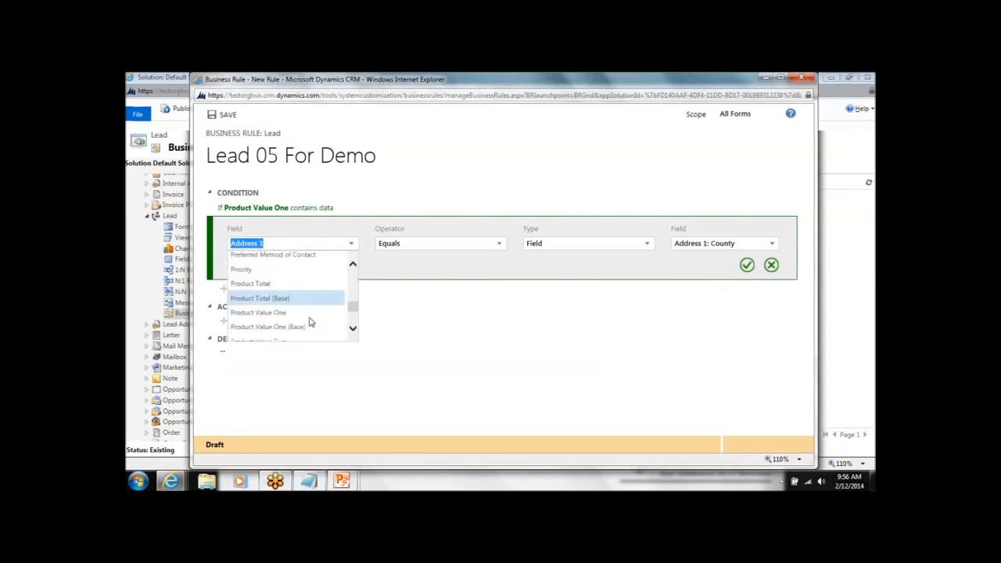
{"action": "left_click", "coordinate": [290, 330]}
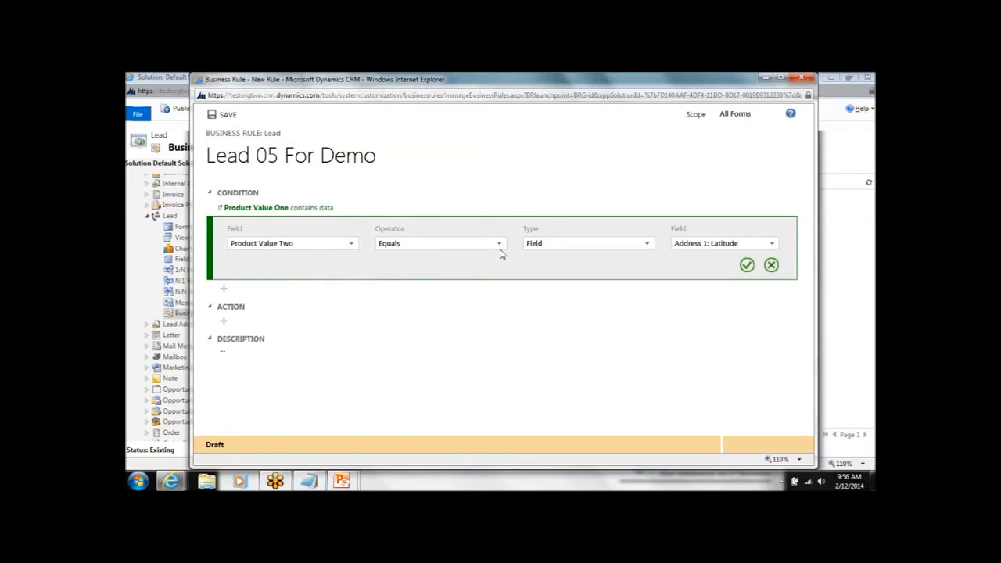
{"action": "left_click", "coordinate": [499, 247]}
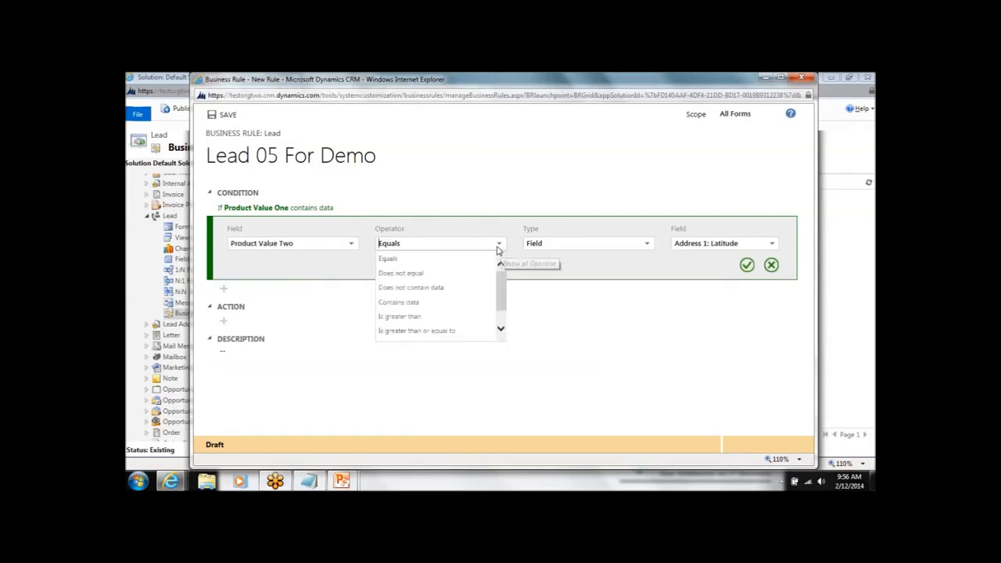
{"action": "left_click", "coordinate": [406, 301]}
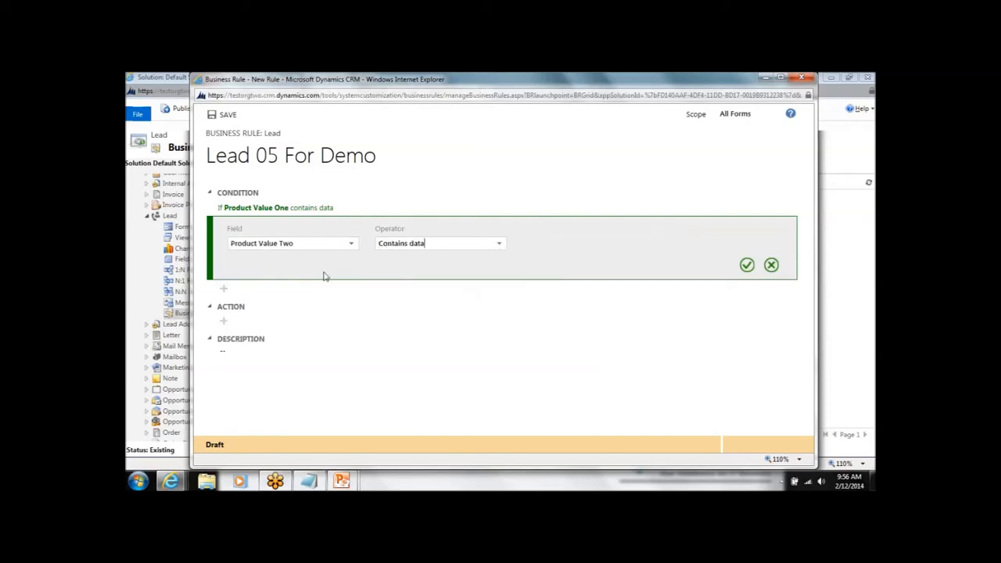
{"action": "left_click", "coordinate": [746, 266]}
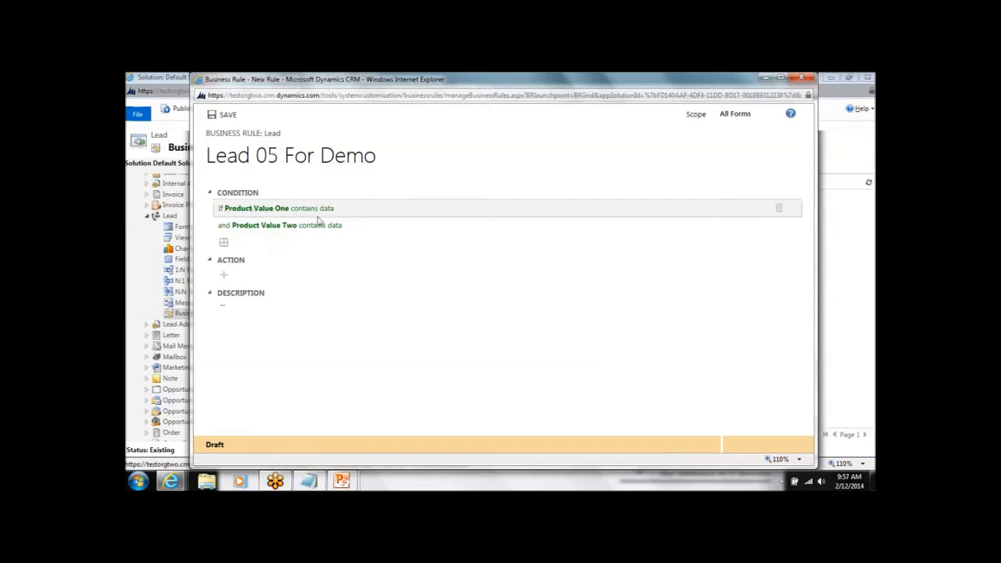
Add a Set field value action to the rule with Product Total as the target field.
{"action": "left_click", "coordinate": [224, 276]}
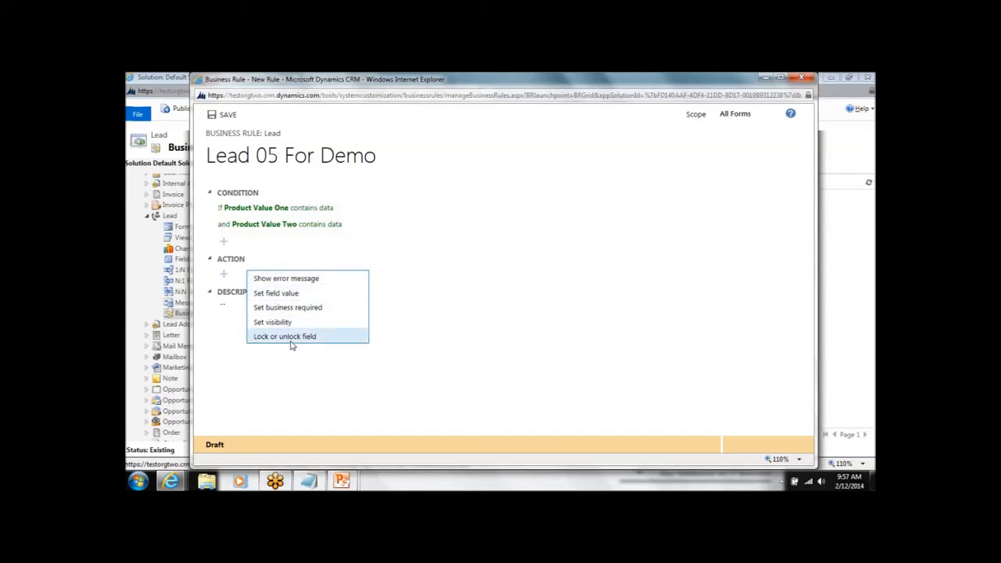
{"action": "left_click", "coordinate": [283, 295]}
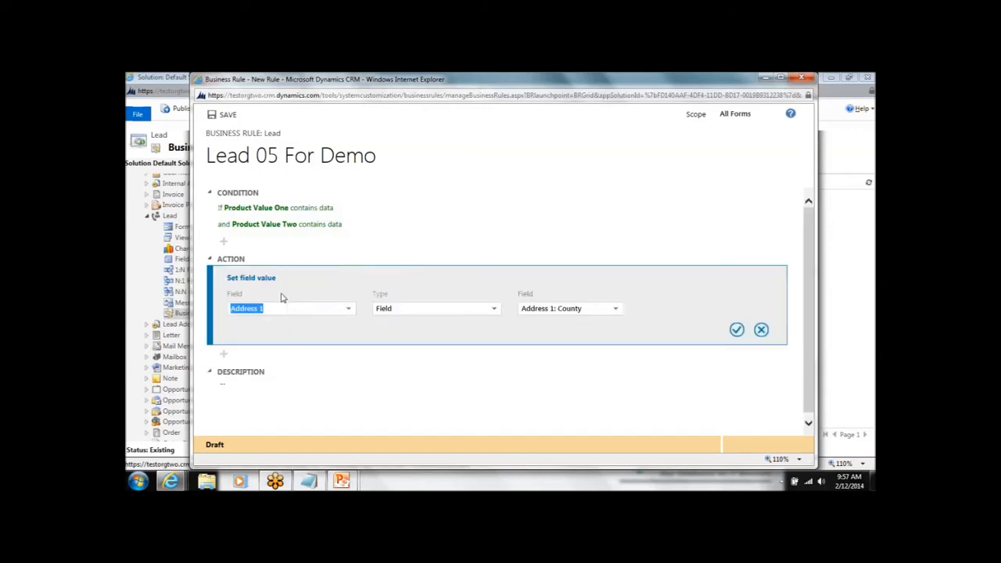
{"action": "left_click", "coordinate": [349, 310]}
{"action": "scroll", "coordinate": [312, 352], "scroll_direction": "down", "scroll_amount": 3}
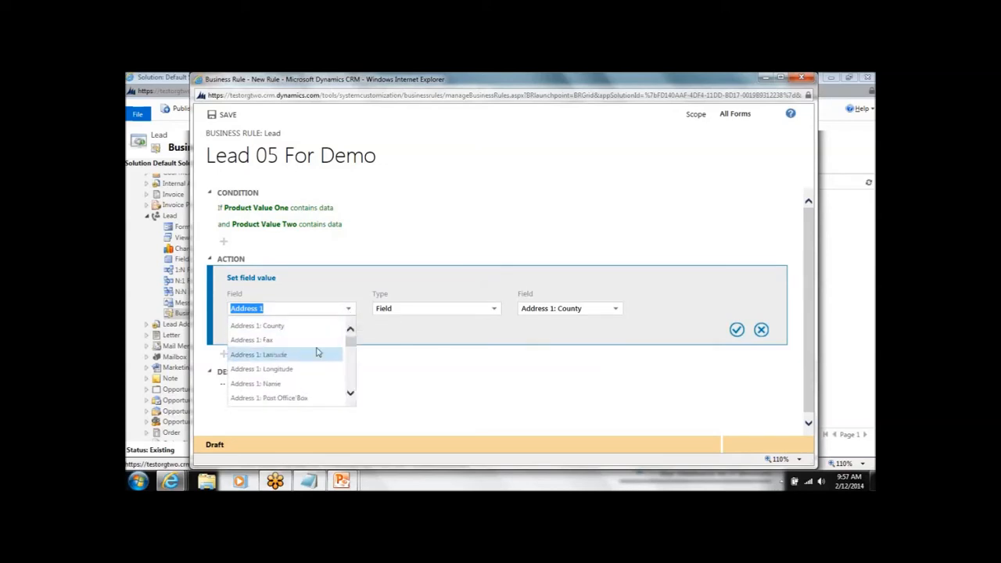
{"action": "scroll", "coordinate": [317, 355], "scroll_direction": "down", "scroll_amount": 10}
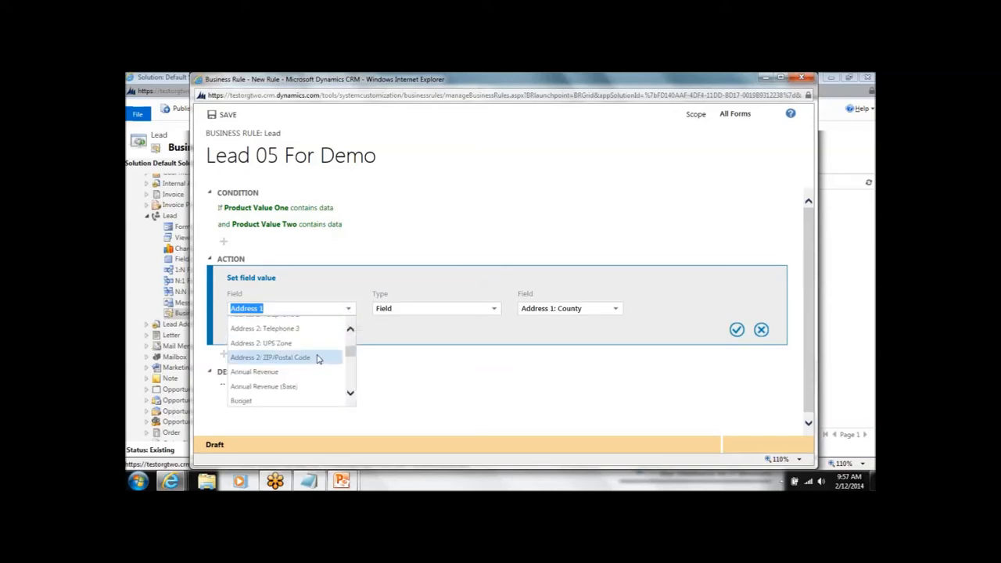
{"action": "scroll", "coordinate": [316, 360], "scroll_direction": "down", "scroll_amount": 5}
{"action": "scroll", "coordinate": [307, 364], "scroll_direction": "down", "scroll_amount": 10}
{"action": "left_click", "coordinate": [266, 382]}
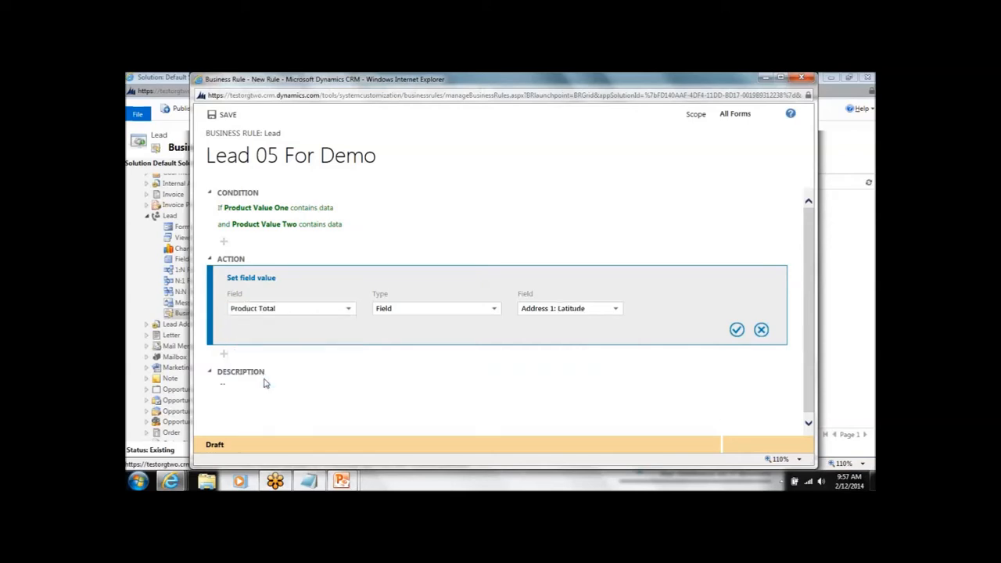
Set the action's type to Formula, calculate Product Value One + Product Value Two, and accept the action.
{"action": "left_click", "coordinate": [494, 311]}
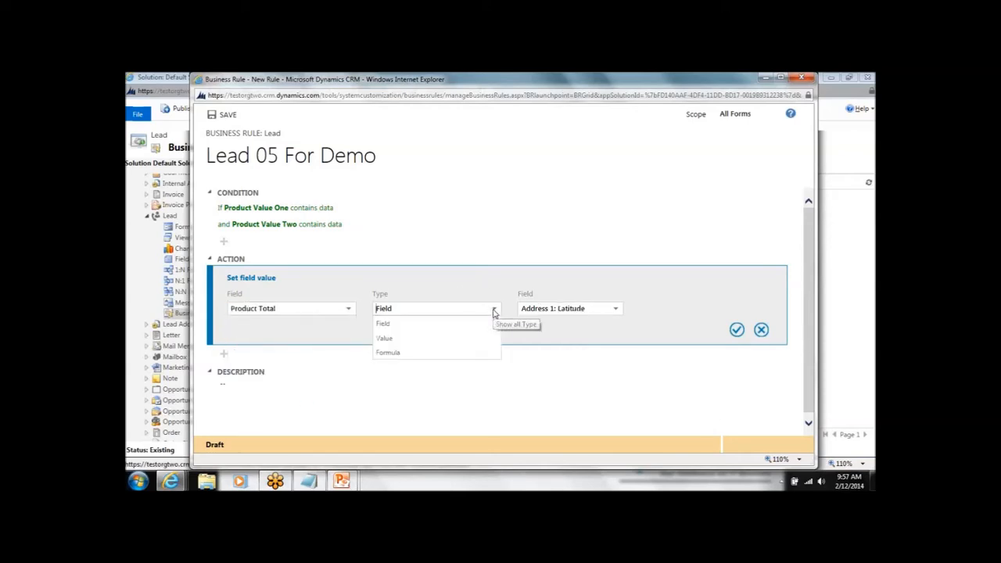
{"action": "left_click", "coordinate": [412, 353]}
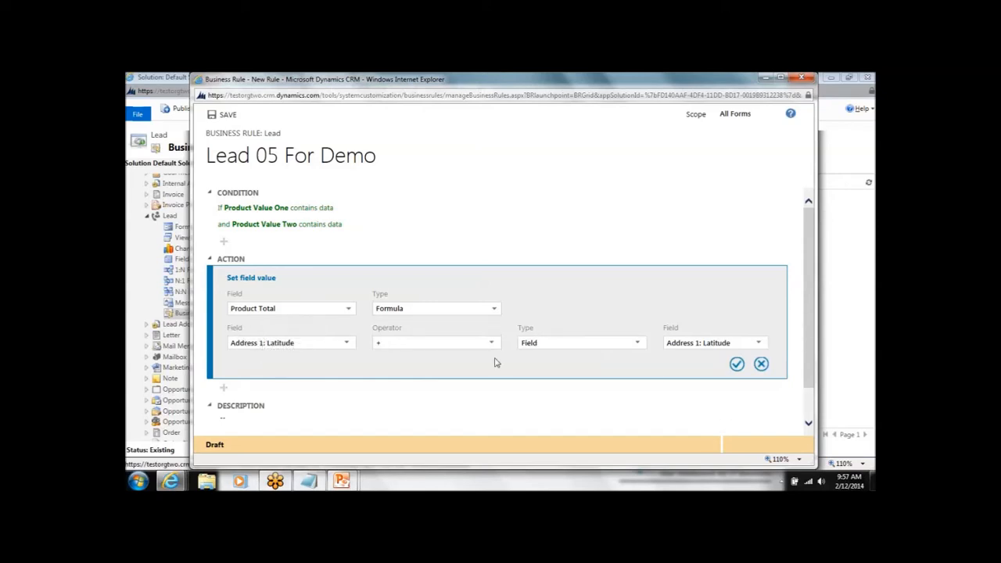
{"action": "left_click", "coordinate": [344, 342]}
{"action": "scroll", "coordinate": [304, 400], "scroll_direction": "down", "scroll_amount": 6}
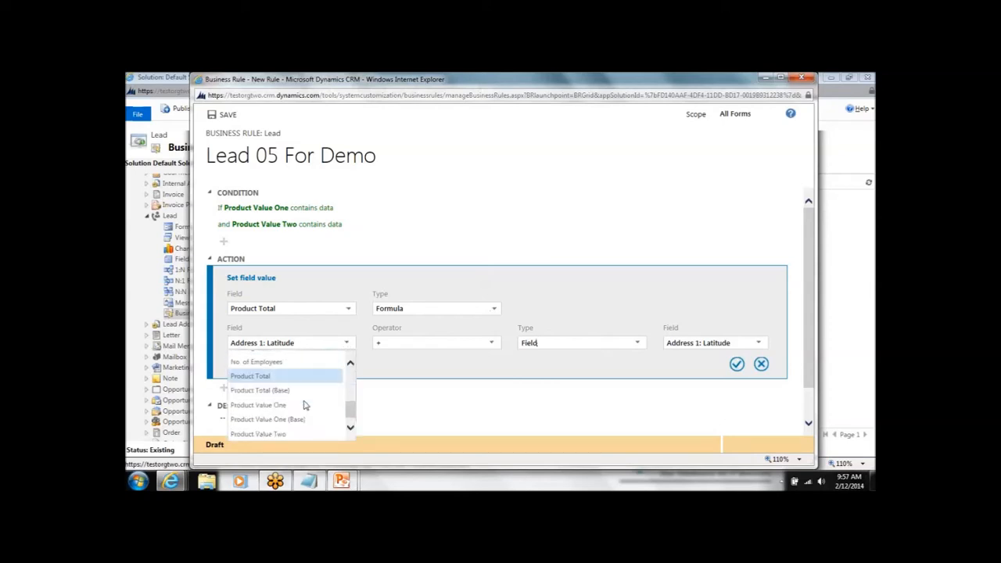
{"action": "left_click", "coordinate": [304, 391]}
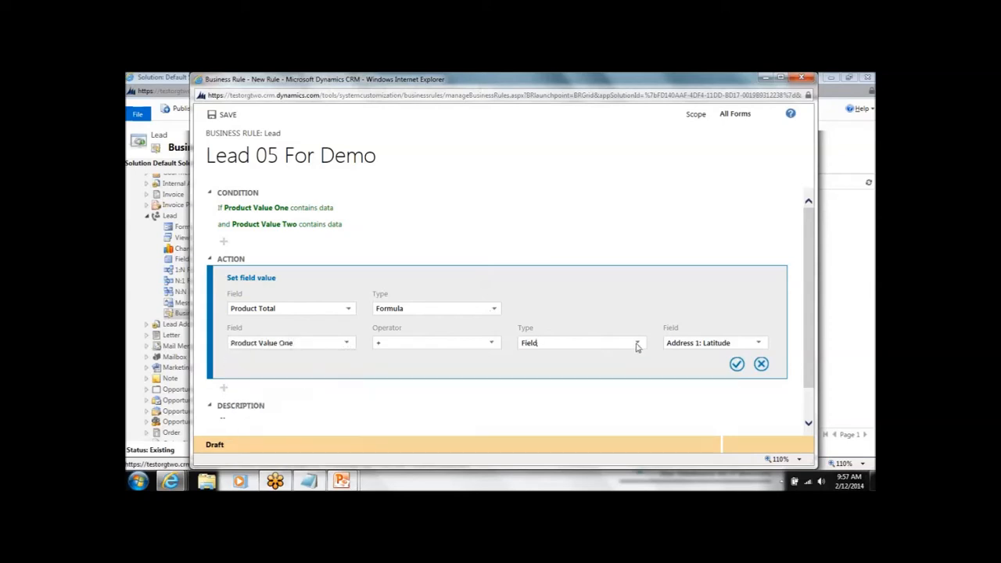
{"action": "left_click", "coordinate": [640, 344]}
{"action": "left_click", "coordinate": [641, 344]}
{"action": "left_click", "coordinate": [756, 342]}
{"action": "left_click", "coordinate": [694, 419]}
{"action": "left_click", "coordinate": [736, 364]}
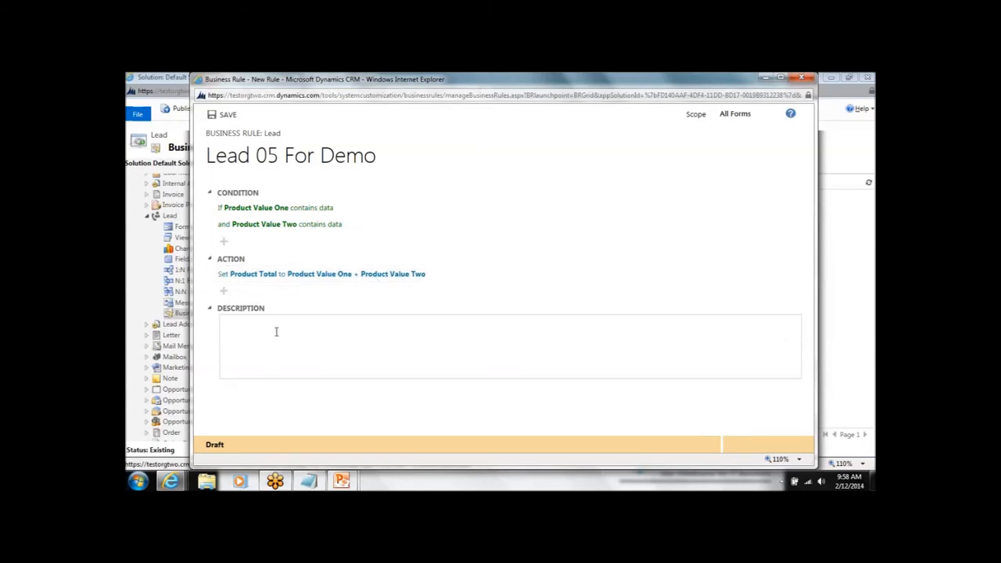
Enter the rule description "This is the sum of product one and two to be updated to product total." and save the rule.
{"action": "type", "text": "This is the sum of product one and two to be updated to product total."}
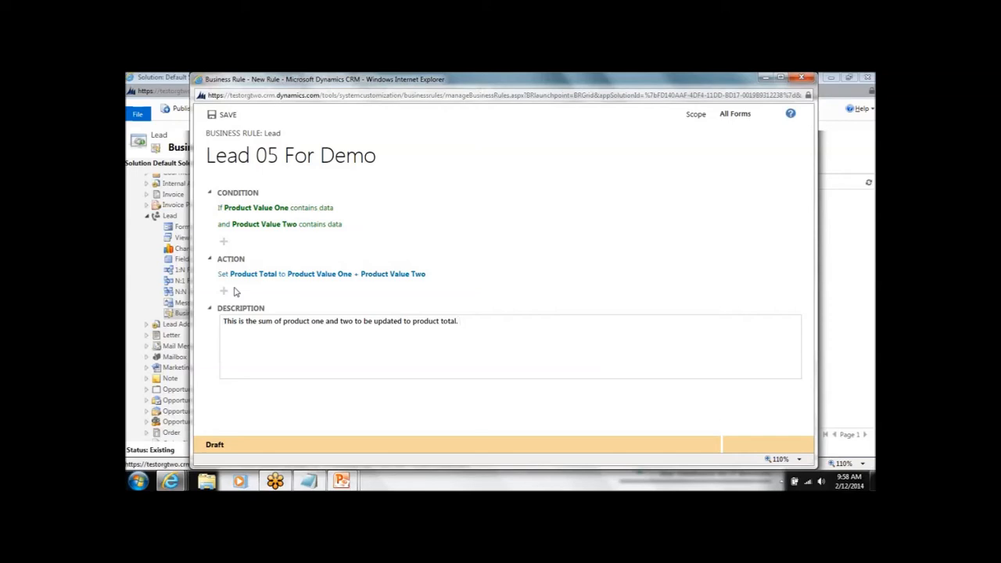
{"action": "left_click", "coordinate": [225, 116]}
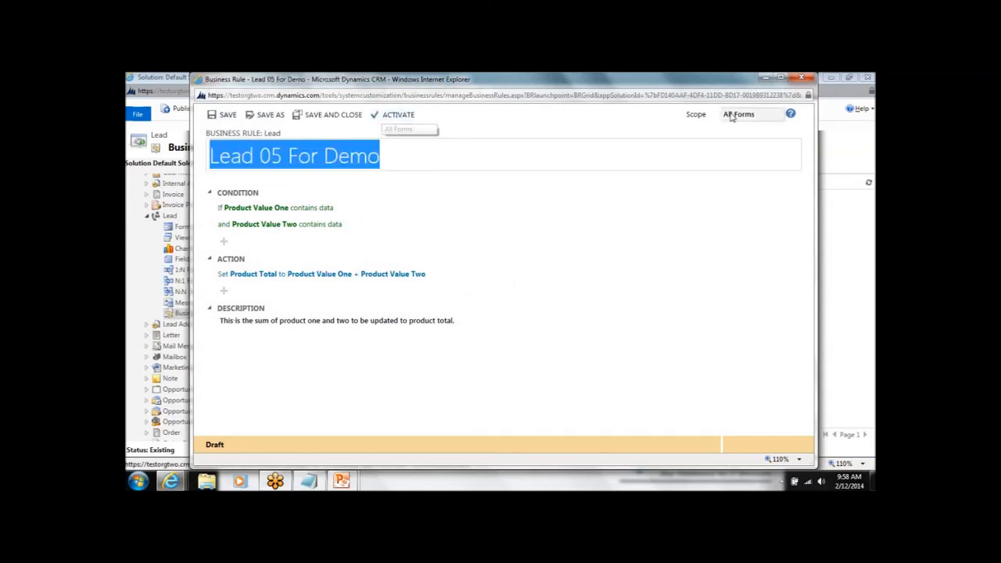
Close the business rule and solution windows, and open the Test Lead Two record from My Open Leads in Sales.
{"action": "left_click", "coordinate": [802, 79]}
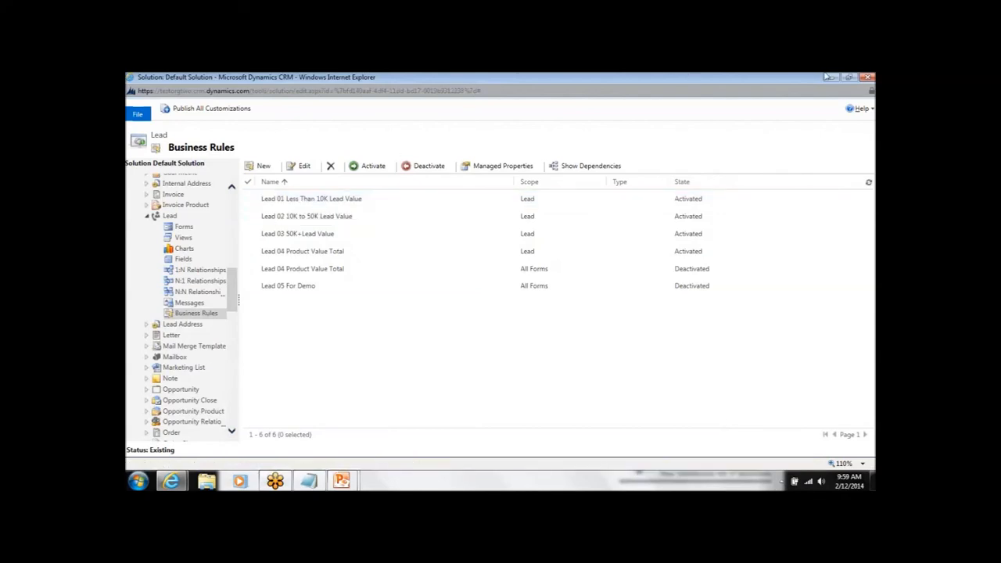
{"action": "left_click", "coordinate": [867, 77]}
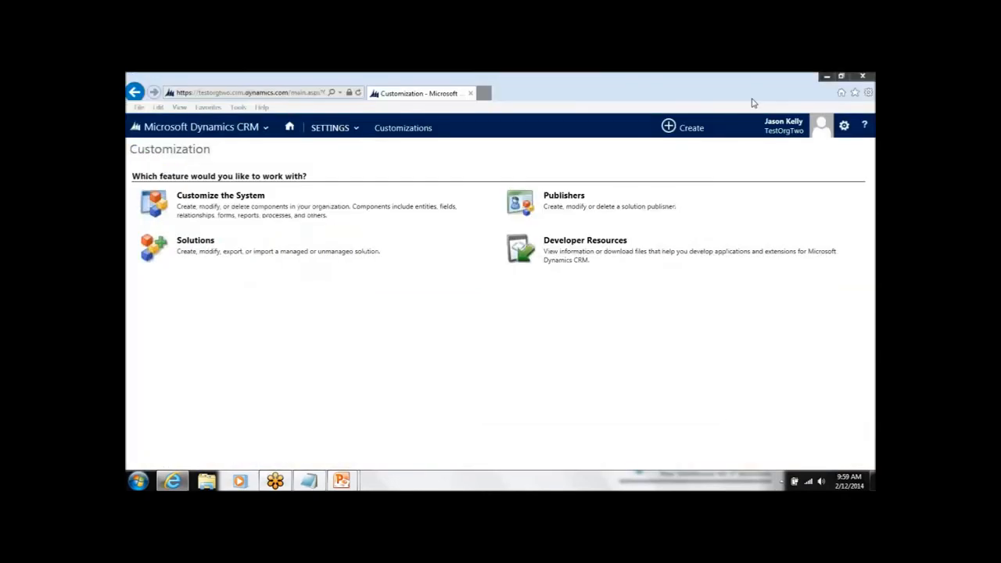
{"action": "left_click", "coordinate": [201, 128]}
{"action": "left_click", "coordinate": [197, 176]}
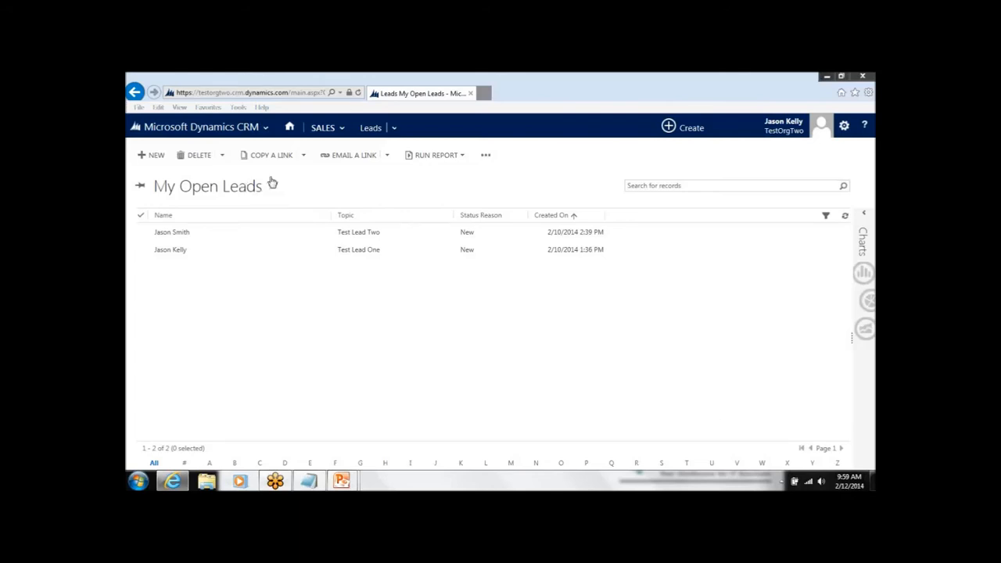
{"action": "double_click", "coordinate": [276, 232]}
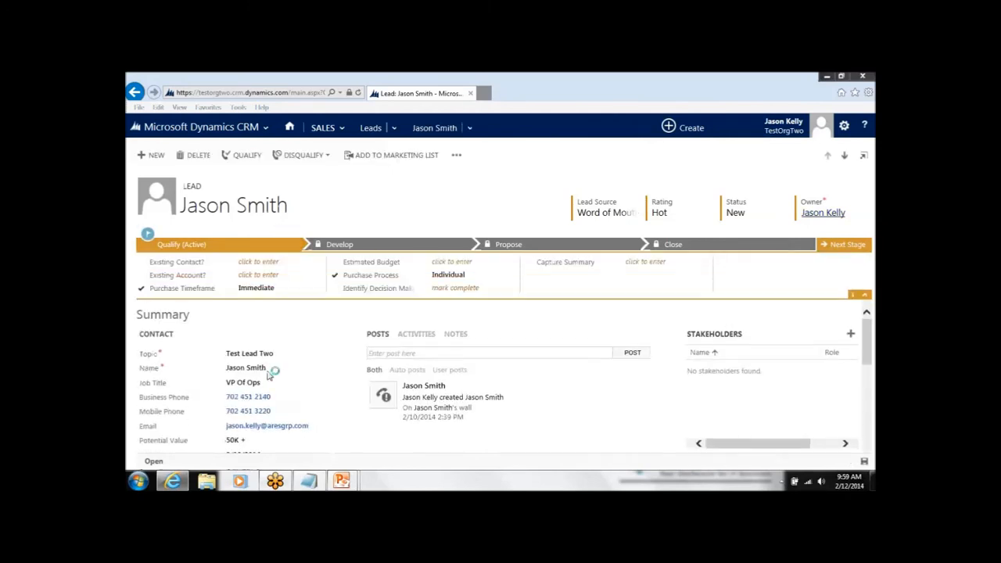
Set the lead's Potential Value to Less Than 10K and review the other available value ranges.
{"action": "left_click", "coordinate": [863, 296]}
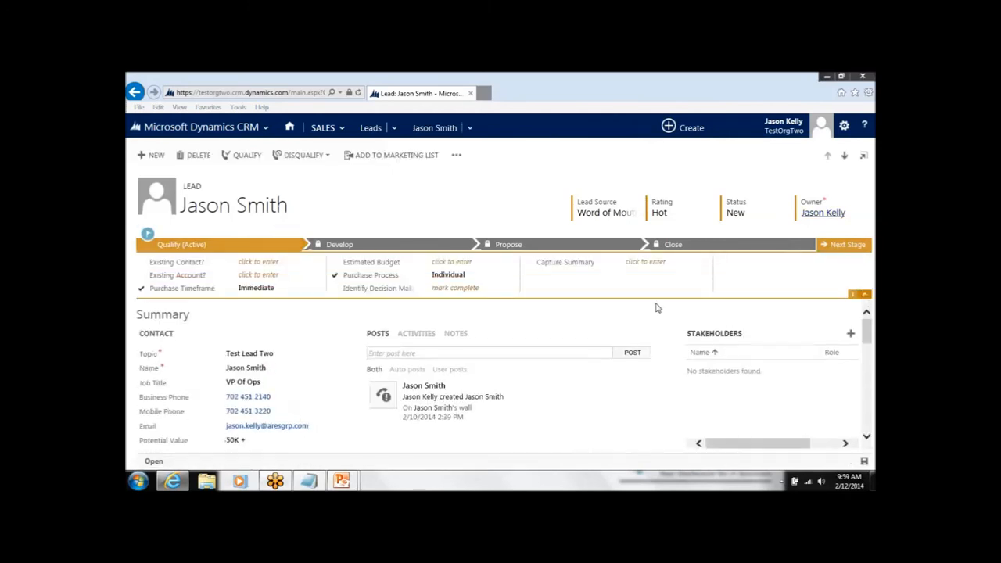
{"action": "left_click", "coordinate": [274, 393]}
{"action": "left_click", "coordinate": [258, 412]}
{"action": "scroll", "coordinate": [331, 365], "scroll_direction": "down", "scroll_amount": 1}
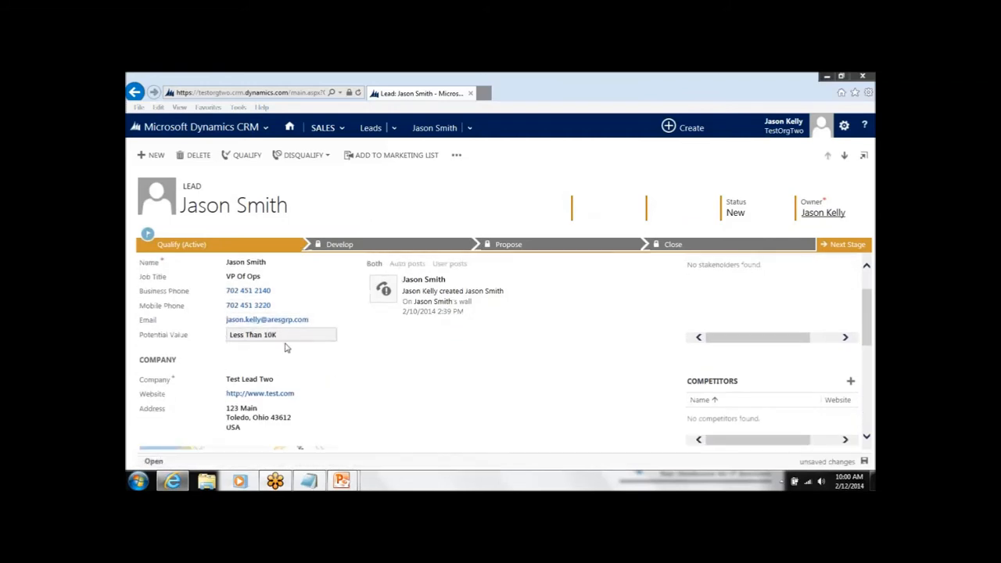
{"action": "left_click", "coordinate": [328, 341]}
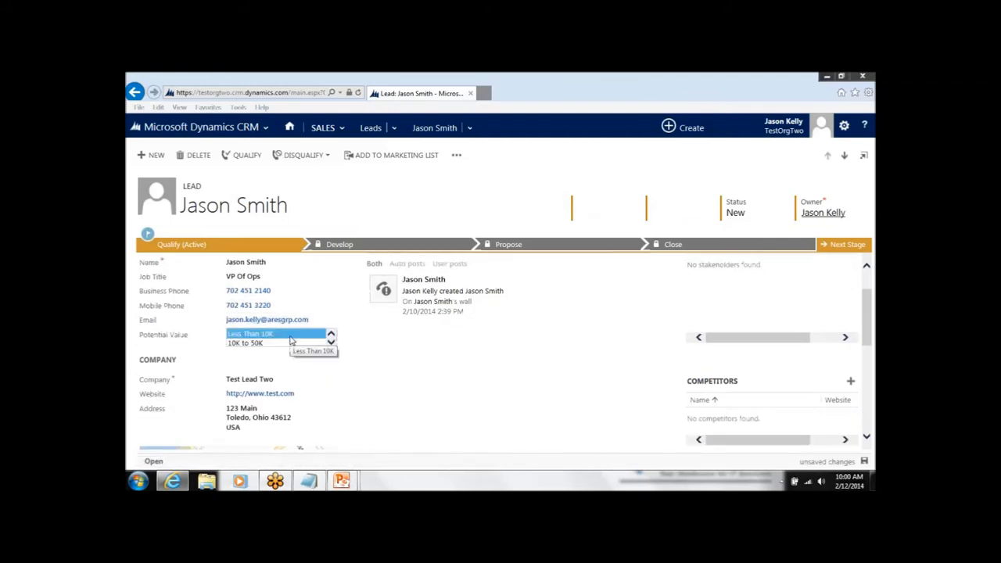
{"action": "left_click", "coordinate": [331, 343]}
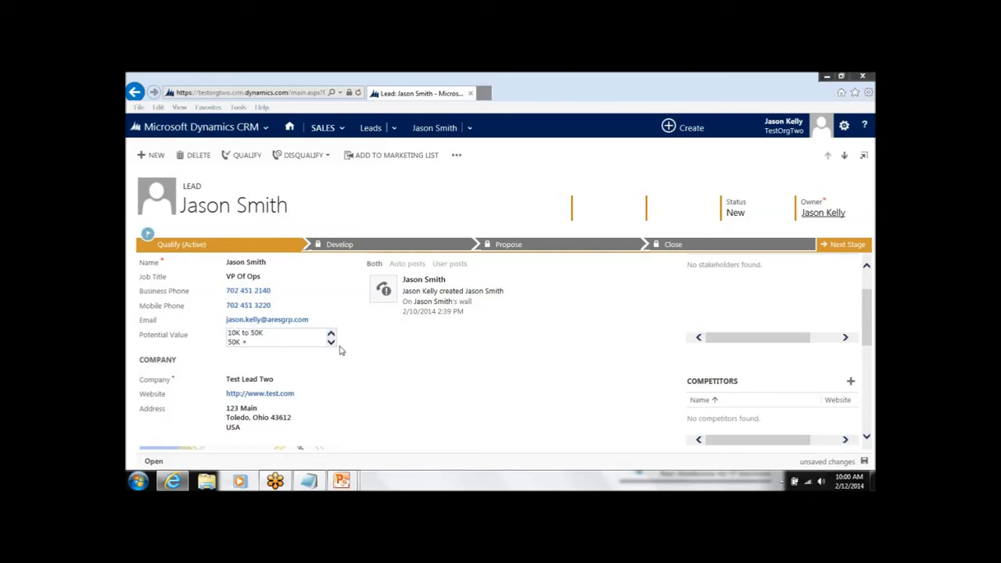
{"action": "left_click", "coordinate": [330, 334]}
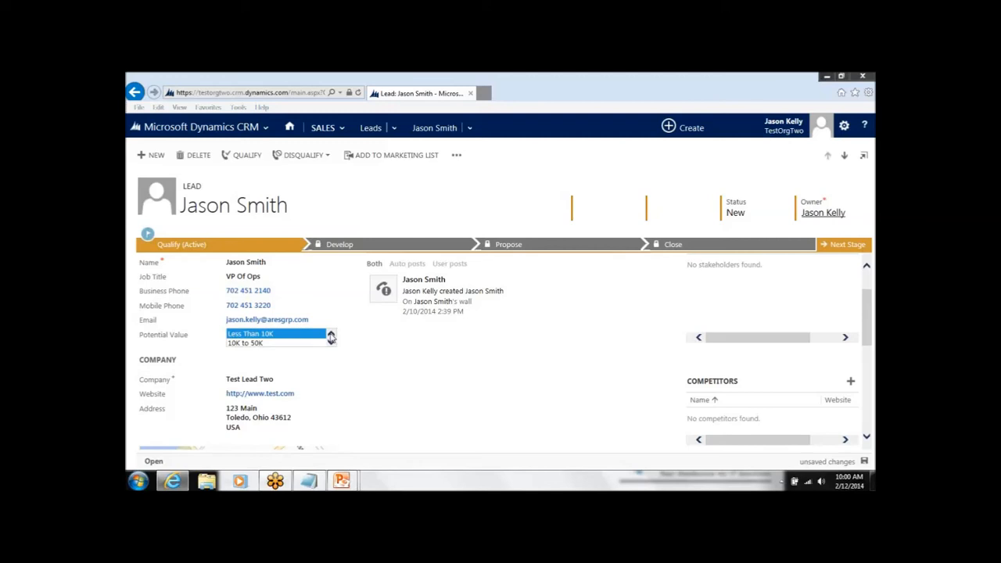
{"action": "left_click", "coordinate": [283, 334]}
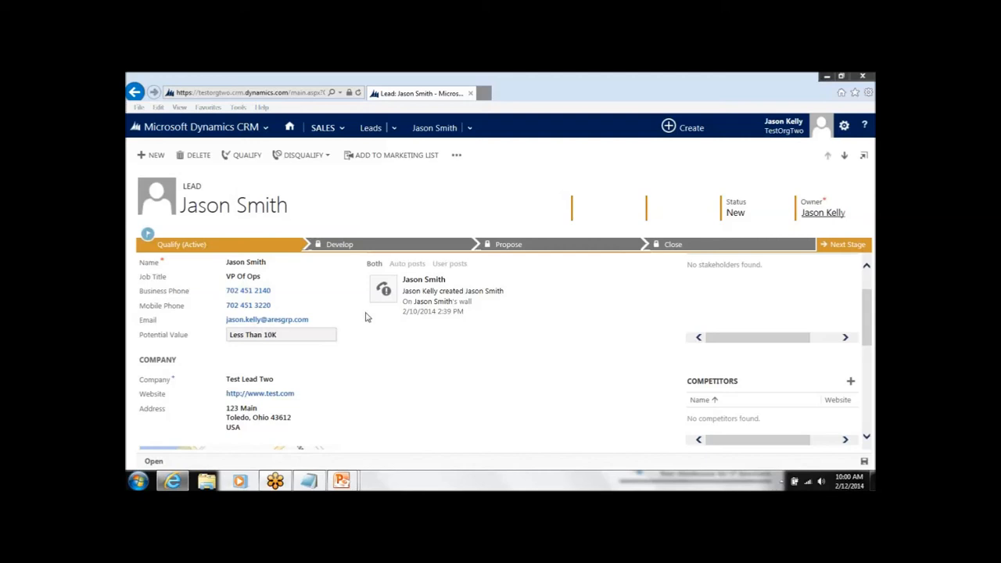
Set the lead's Potential Value to 10K to 50K and its Lead Source to Other.
{"action": "left_click", "coordinate": [289, 335]}
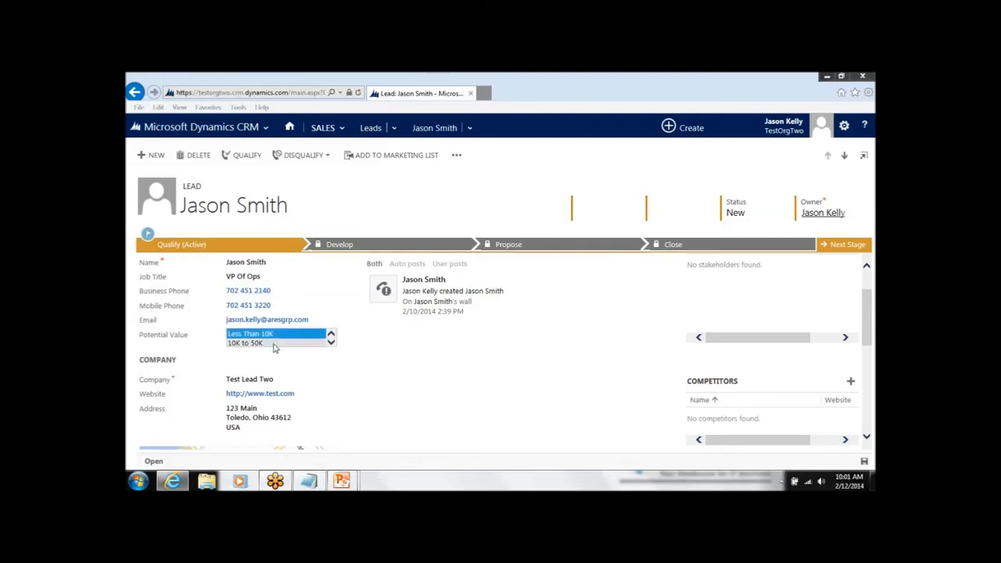
{"action": "left_click", "coordinate": [271, 344]}
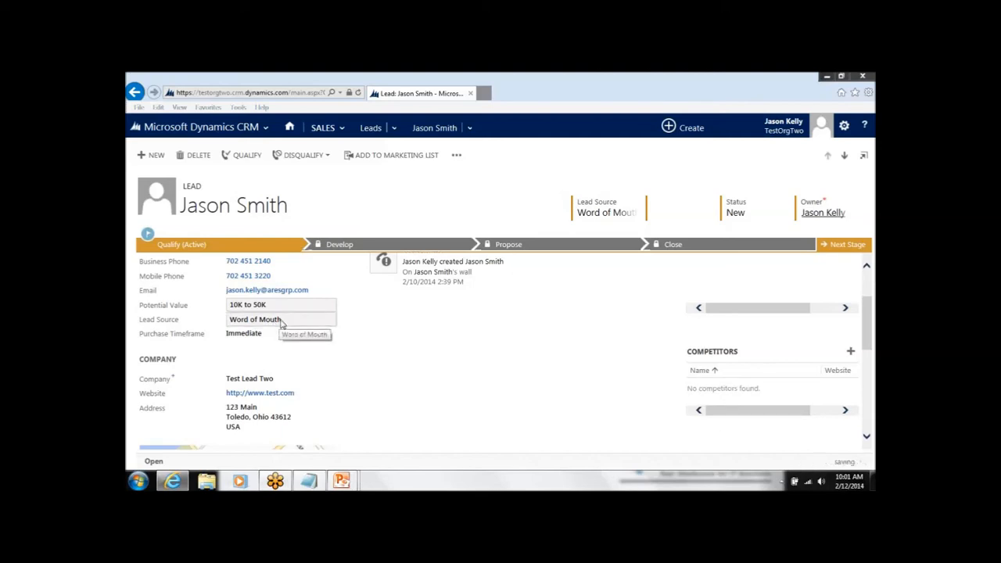
{"action": "left_click", "coordinate": [283, 324]}
{"action": "scroll", "coordinate": [285, 332], "scroll_direction": "up", "scroll_amount": 3}
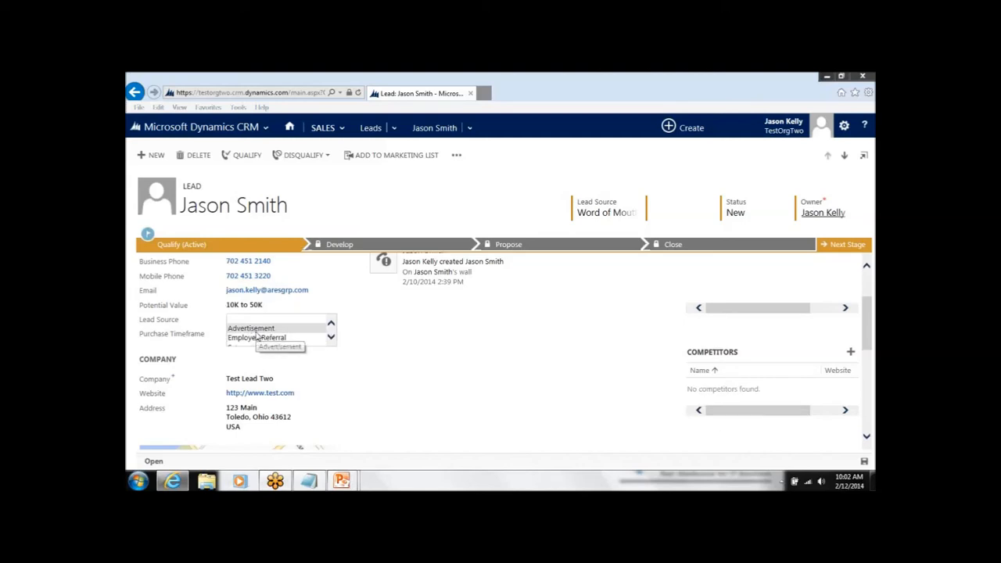
{"action": "left_click", "coordinate": [258, 328]}
{"action": "left_click", "coordinate": [287, 323]}
{"action": "left_click", "coordinate": [250, 329]}
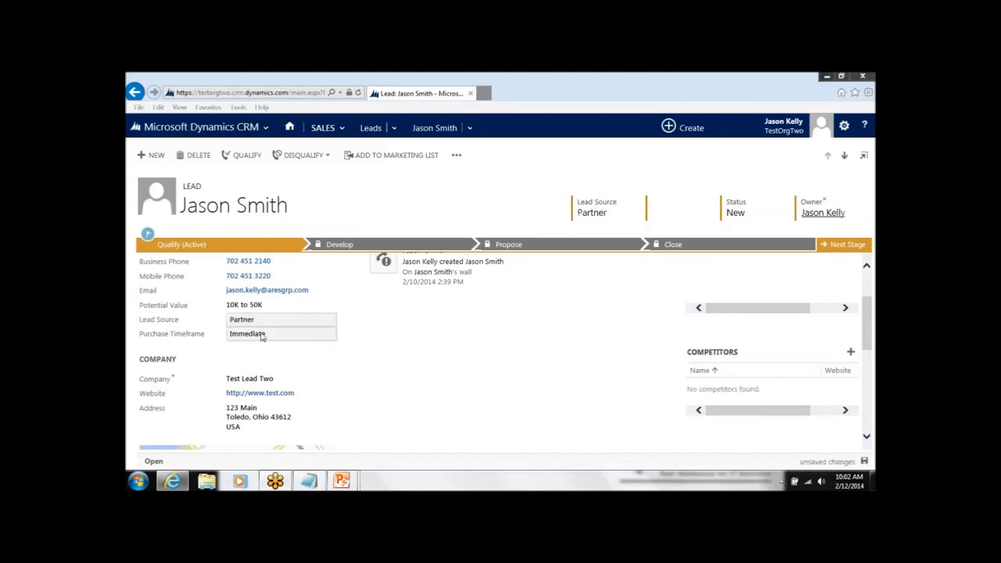
{"action": "left_click", "coordinate": [296, 325]}
{"action": "scroll", "coordinate": [286, 338], "scroll_direction": "down", "scroll_amount": 2}
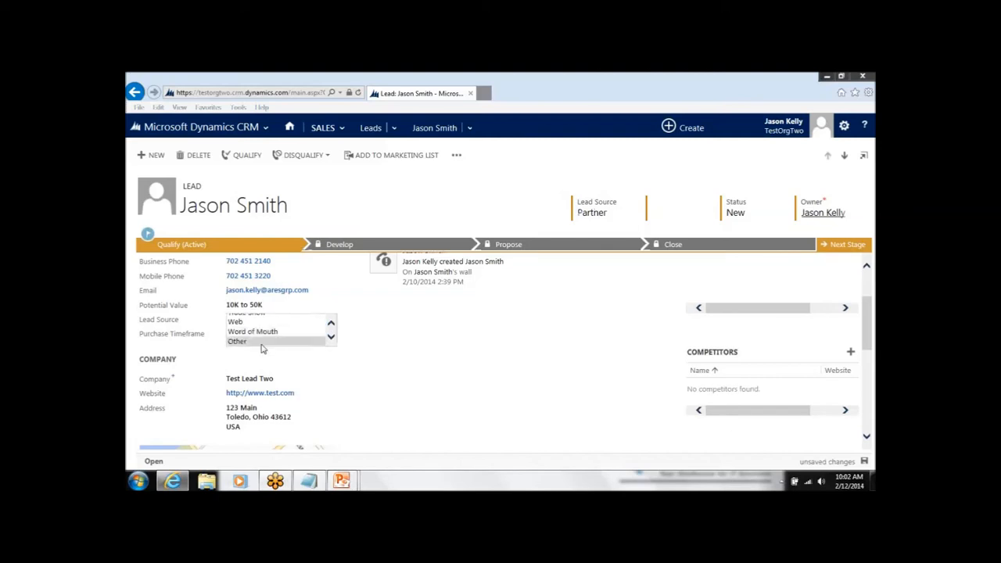
{"action": "left_click", "coordinate": [264, 345]}
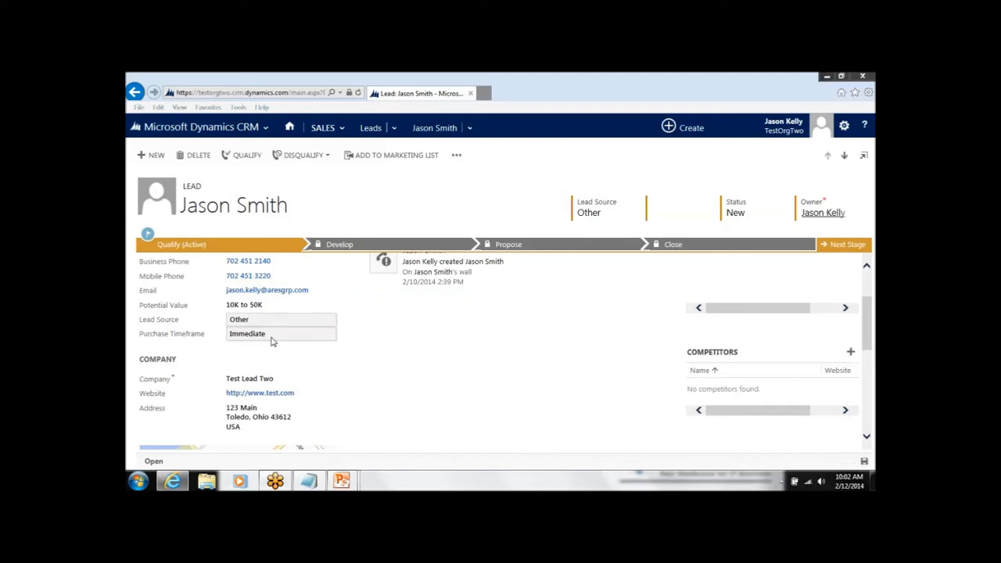
Set the lead's Purchase Timeframe to Next Quarter.
{"action": "left_click", "coordinate": [272, 336]}
{"action": "scroll", "coordinate": [262, 341], "scroll_direction": "up", "scroll_amount": 2}
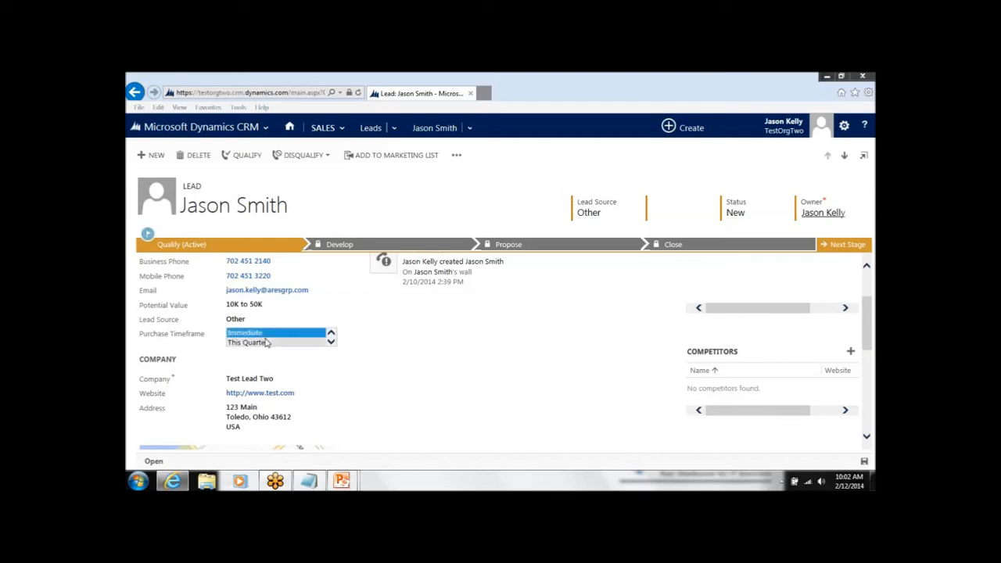
{"action": "scroll", "coordinate": [266, 341], "scroll_direction": "down", "scroll_amount": 1}
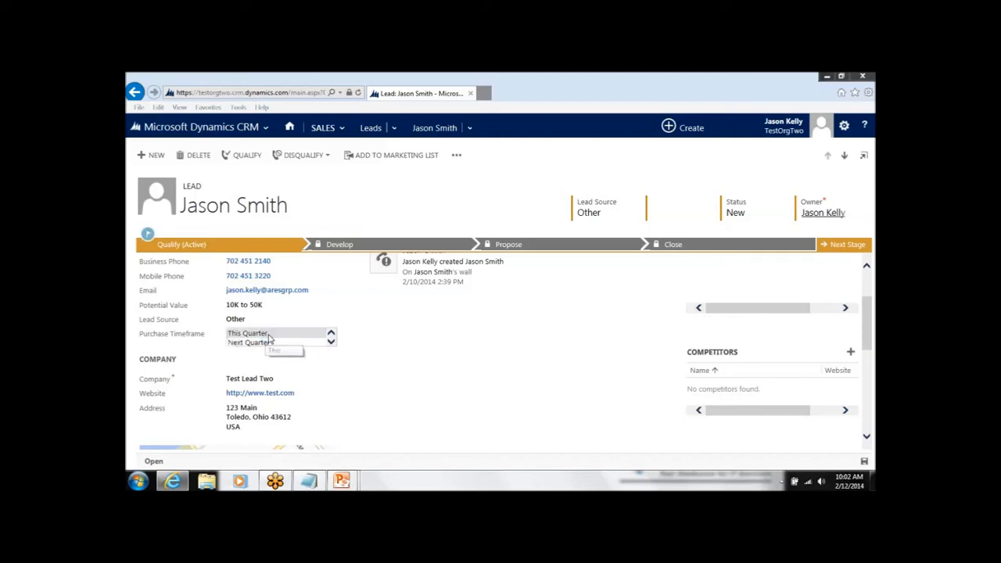
{"action": "scroll", "coordinate": [258, 342], "scroll_direction": "down", "scroll_amount": 1}
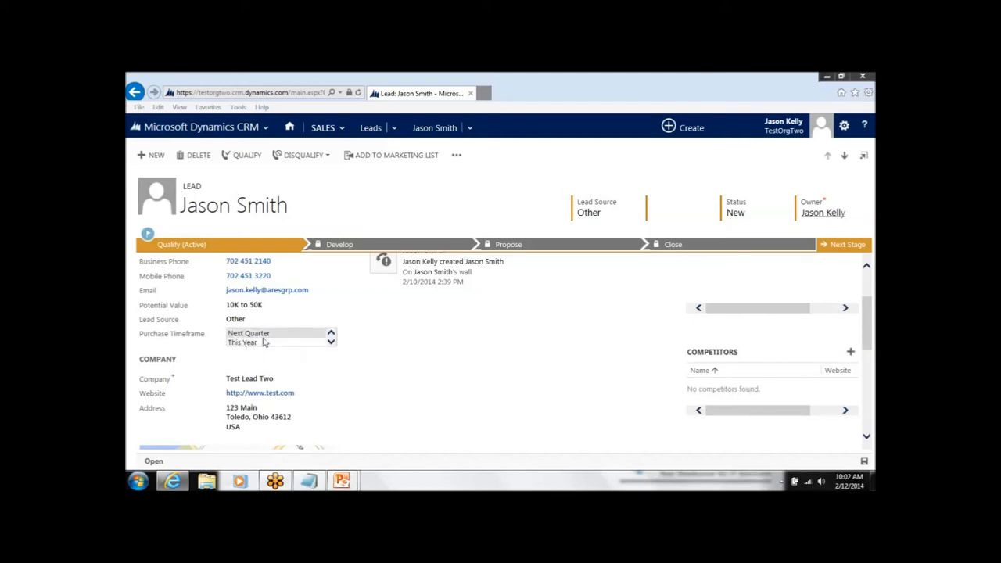
{"action": "left_click", "coordinate": [253, 334]}
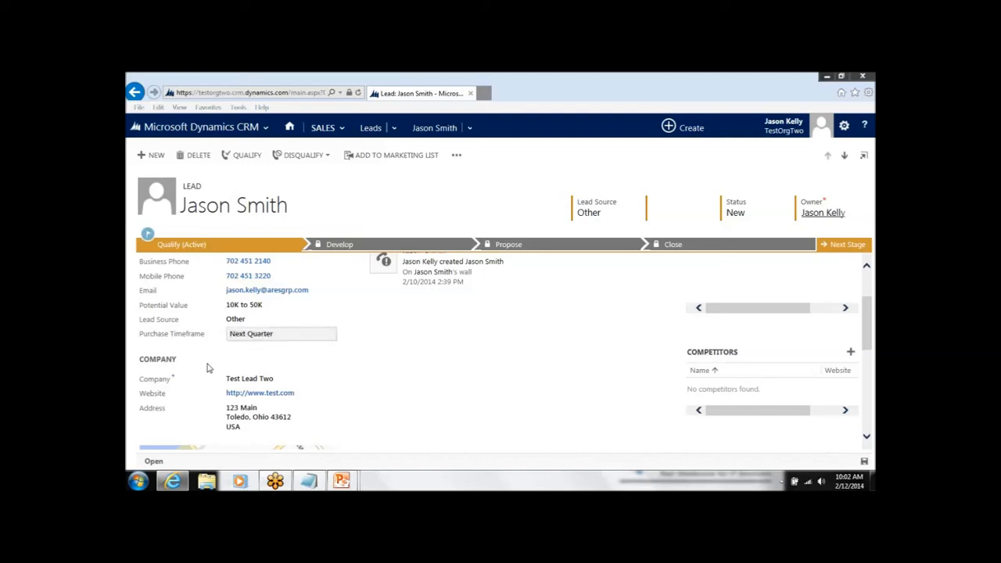
Set the lead's Potential Value to 50K + and review the additional fields on the form.
{"action": "scroll", "coordinate": [335, 399], "scroll_direction": "up", "scroll_amount": 1}
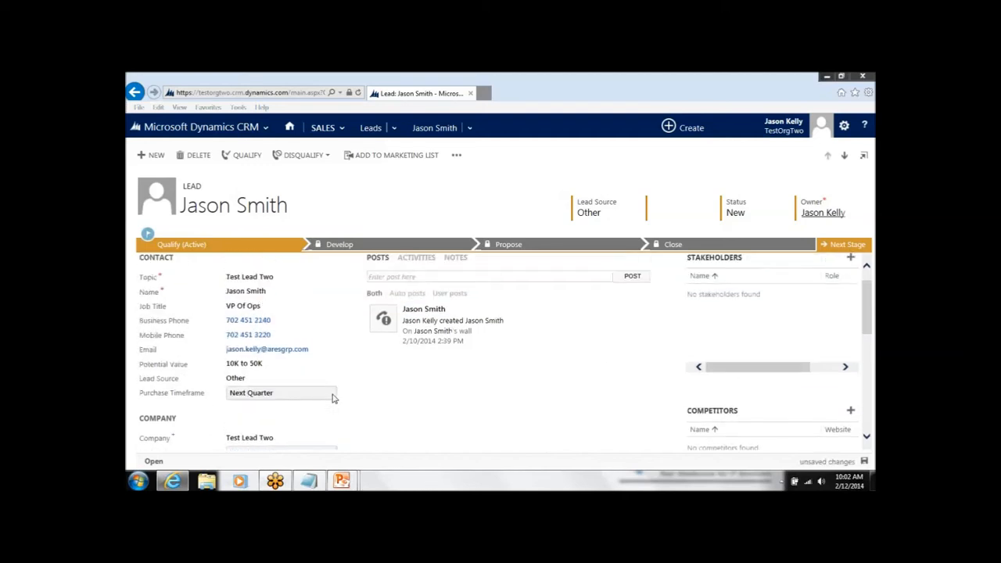
{"action": "scroll", "coordinate": [338, 406], "scroll_direction": "up", "scroll_amount": 1}
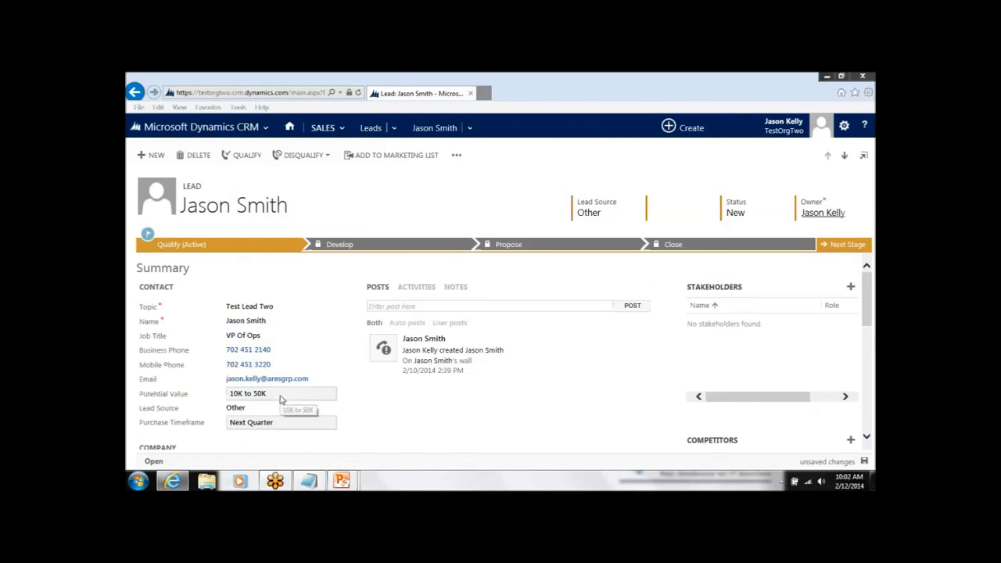
{"action": "left_click", "coordinate": [280, 400]}
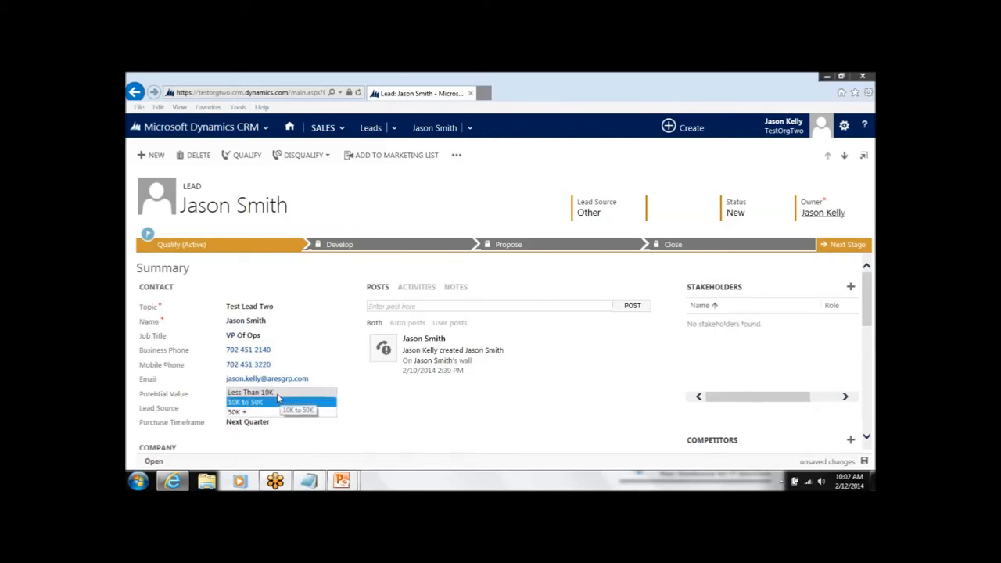
{"action": "scroll", "coordinate": [363, 377], "scroll_direction": "down", "scroll_amount": 2}
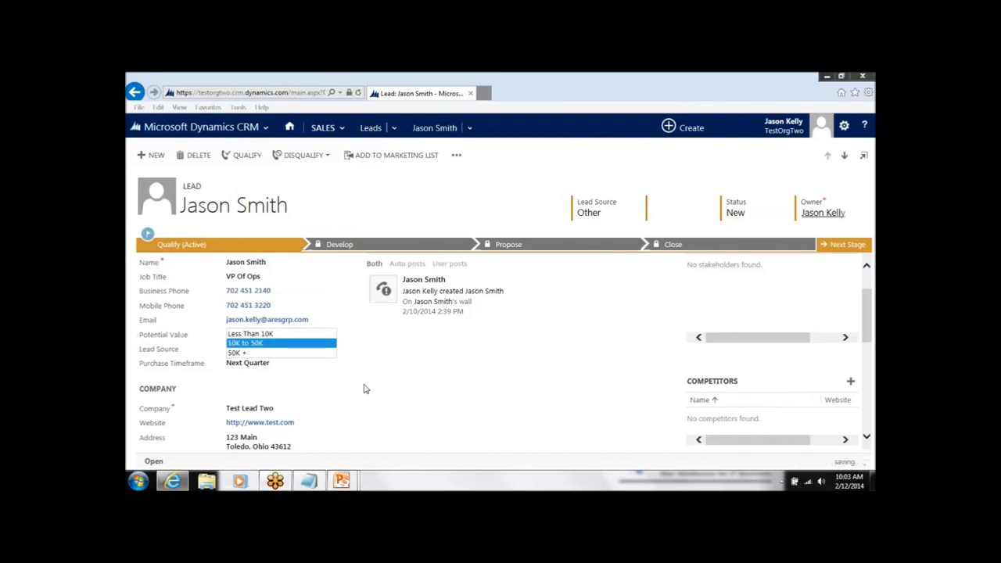
{"action": "left_click", "coordinate": [275, 354]}
{"action": "scroll", "coordinate": [370, 351], "scroll_direction": "down", "scroll_amount": 1}
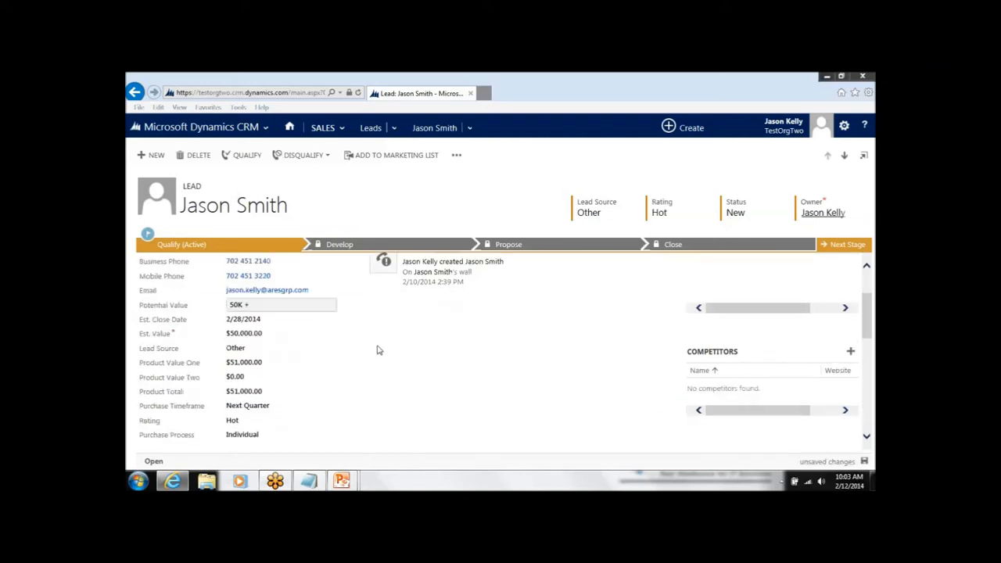
{"action": "scroll", "coordinate": [378, 350], "scroll_direction": "down", "scroll_amount": 1}
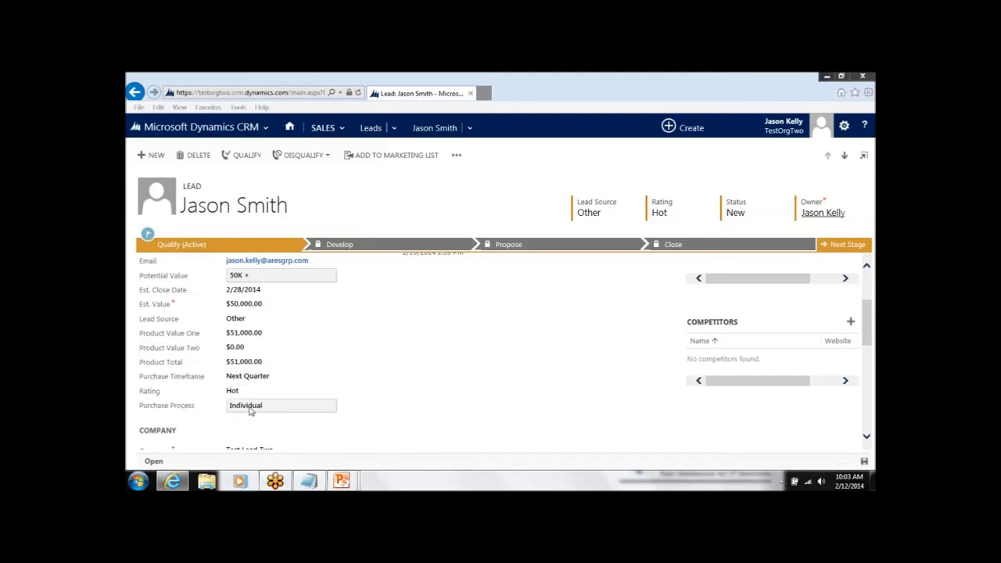
Reset the lead's Product Value One to $0.00.
{"action": "left_click", "coordinate": [271, 336]}
{"action": "type", "text": "00."}
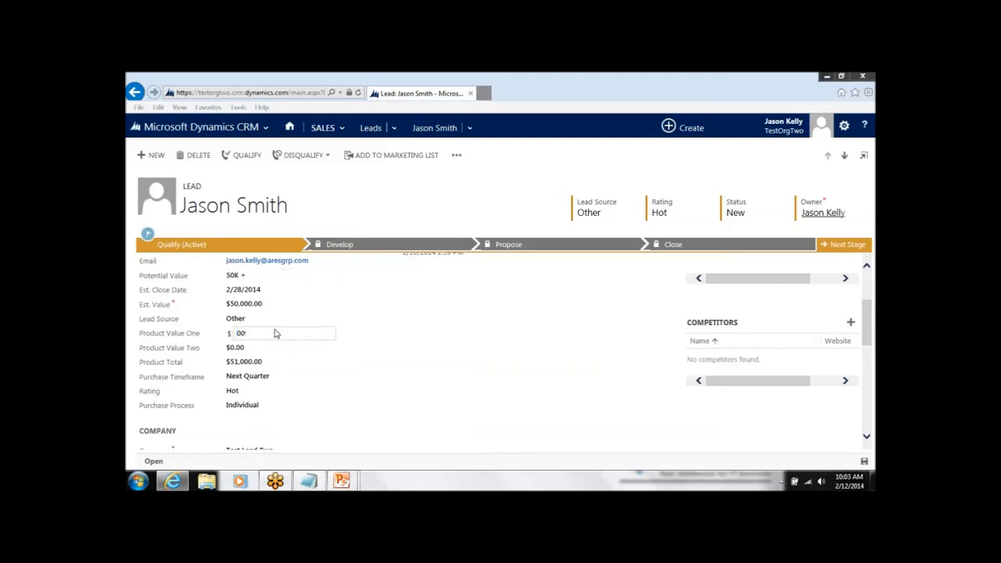
{"action": "type", "text": "0."}
{"action": "key", "text": "Tab"}
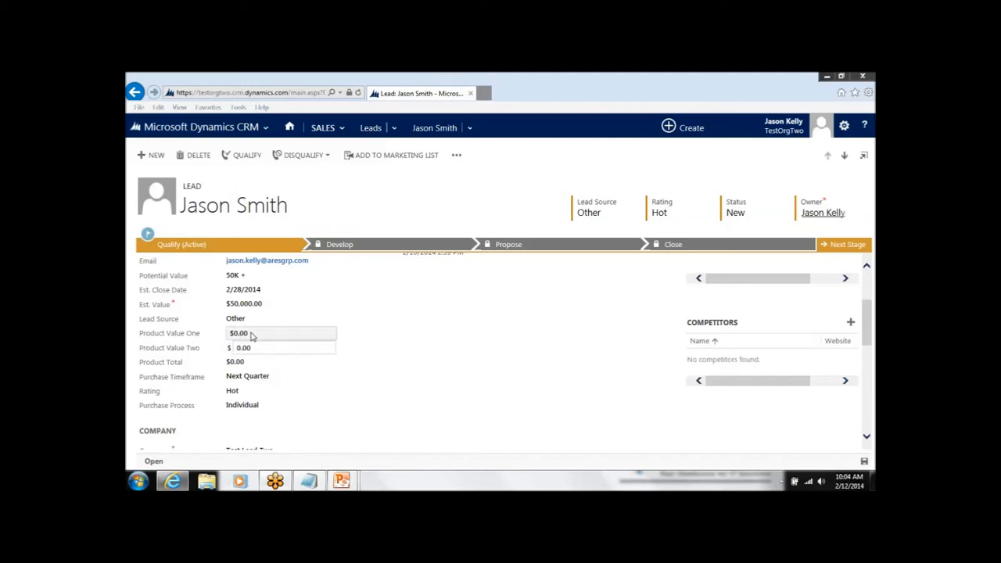
Set both Product Value One and Product Value Two on the lead to $25,000.
{"action": "left_click", "coordinate": [251, 334]}
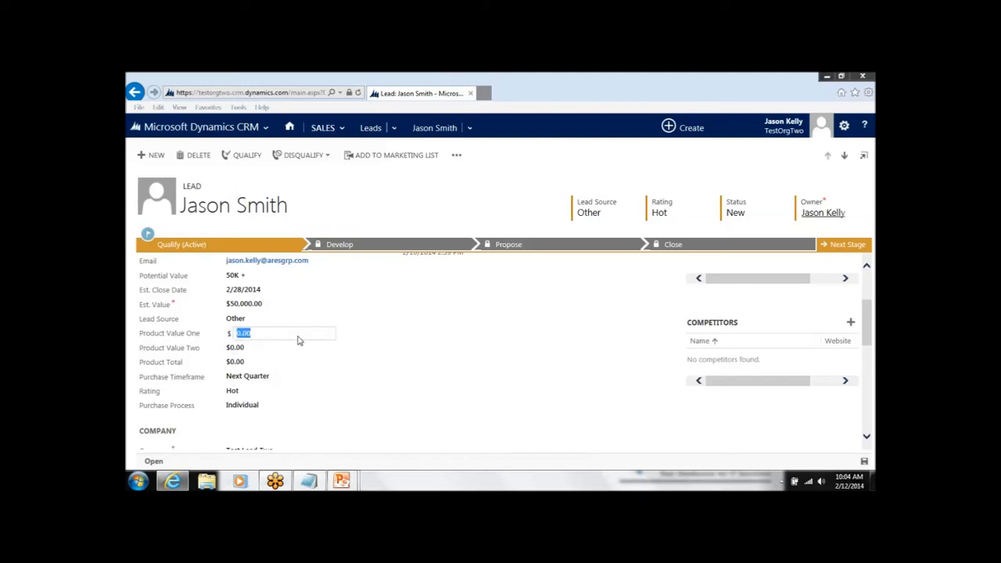
{"action": "type", "text": "25000"}
{"action": "key", "text": "Tab"}
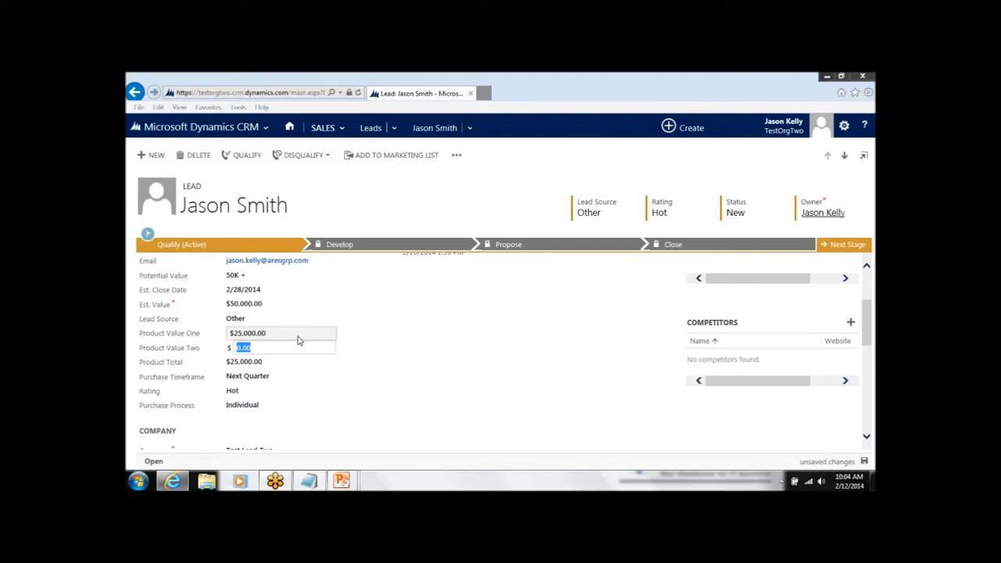
{"action": "type", "text": "25000"}
{"action": "key", "text": "Tab"}
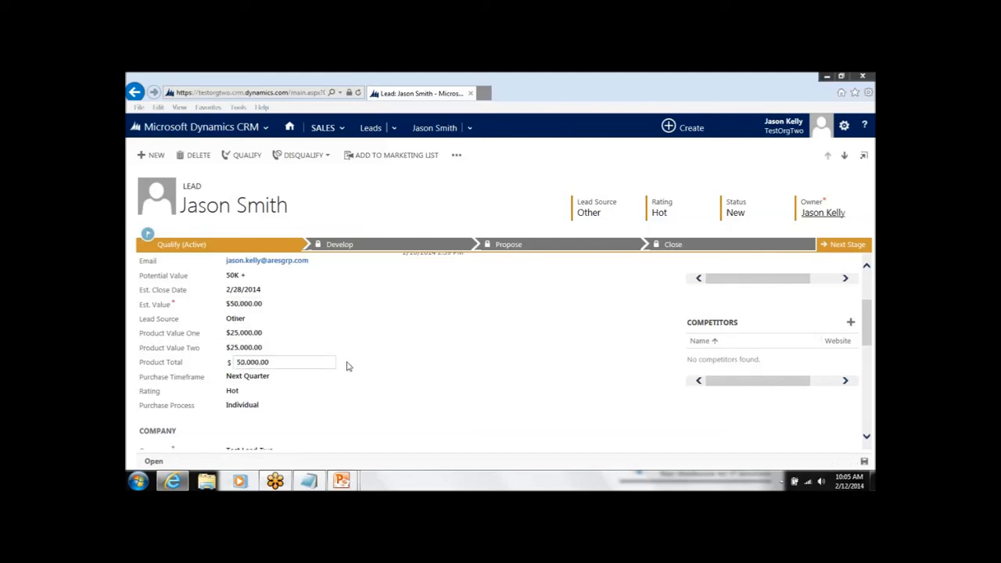
Clear the lead's Product Value Two and set it to $0.00 so the Product Total recalculates.
{"action": "scroll", "coordinate": [374, 361], "scroll_direction": "down", "scroll_amount": 3}
{"action": "scroll", "coordinate": [382, 365], "scroll_direction": "up", "scroll_amount": 5}
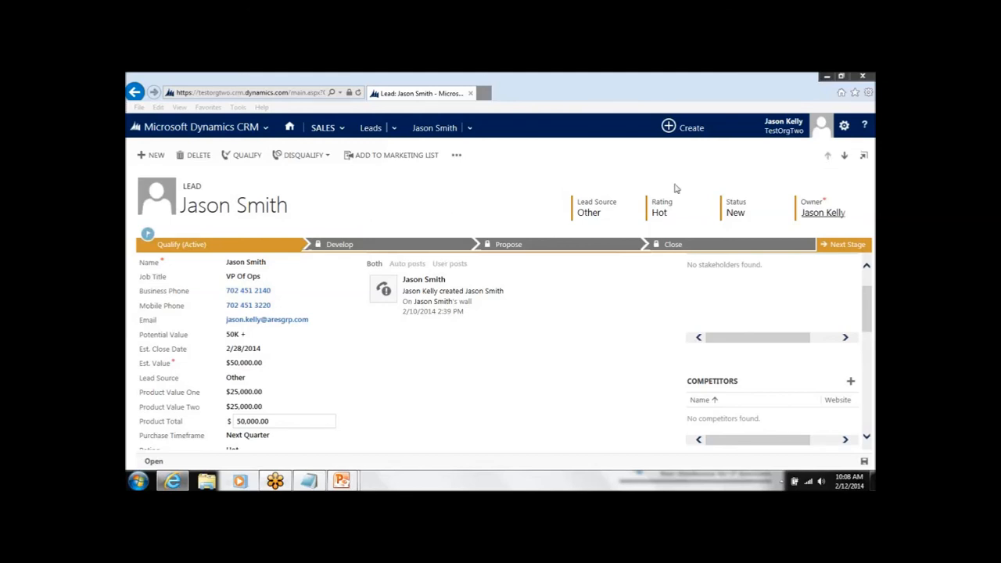
{"action": "left_click", "coordinate": [289, 405]}
{"action": "key", "text": "Delete"}
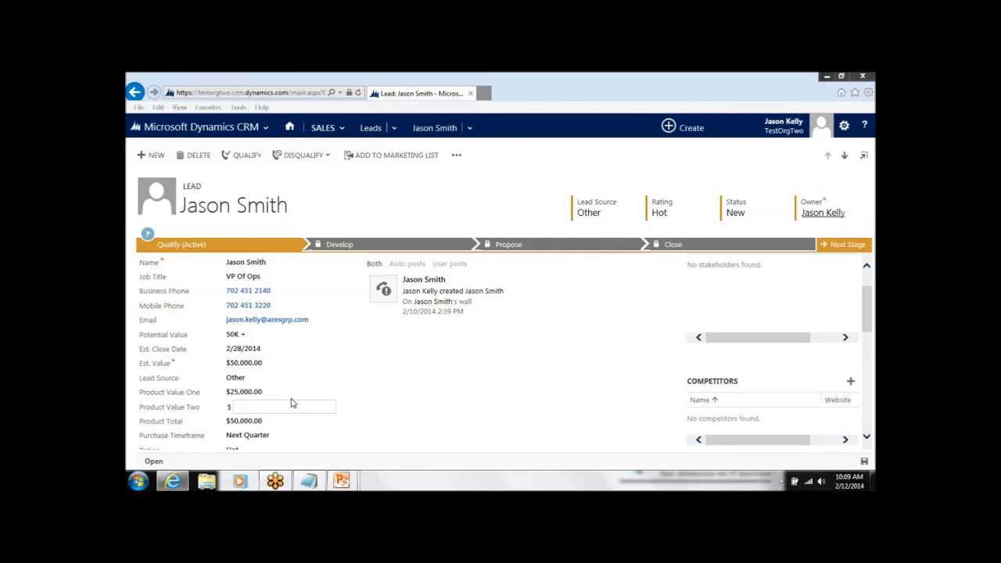
{"action": "type", "text": "0.00"}
{"action": "key", "text": "Tab"}
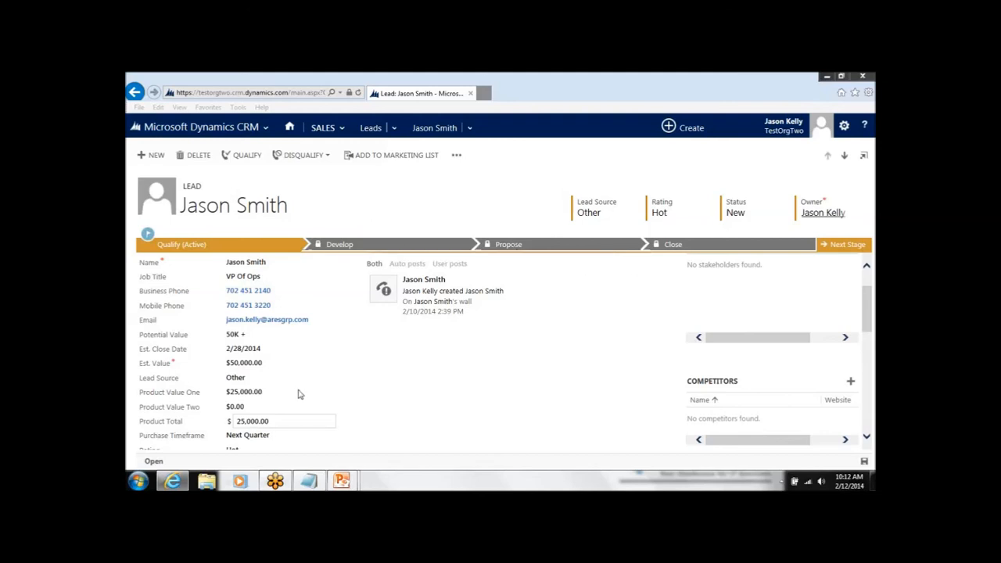
Switch to the running PowerPoint slide show and advance from the Demonstration slide to the Thank you slide.
{"action": "mouse_move", "coordinate": [342, 481]}
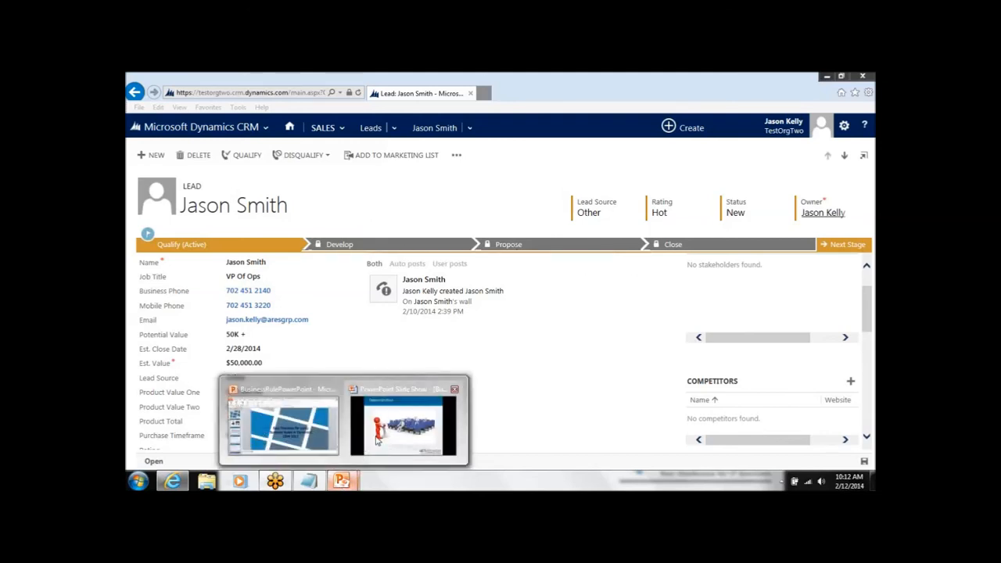
{"action": "left_click", "coordinate": [372, 440]}
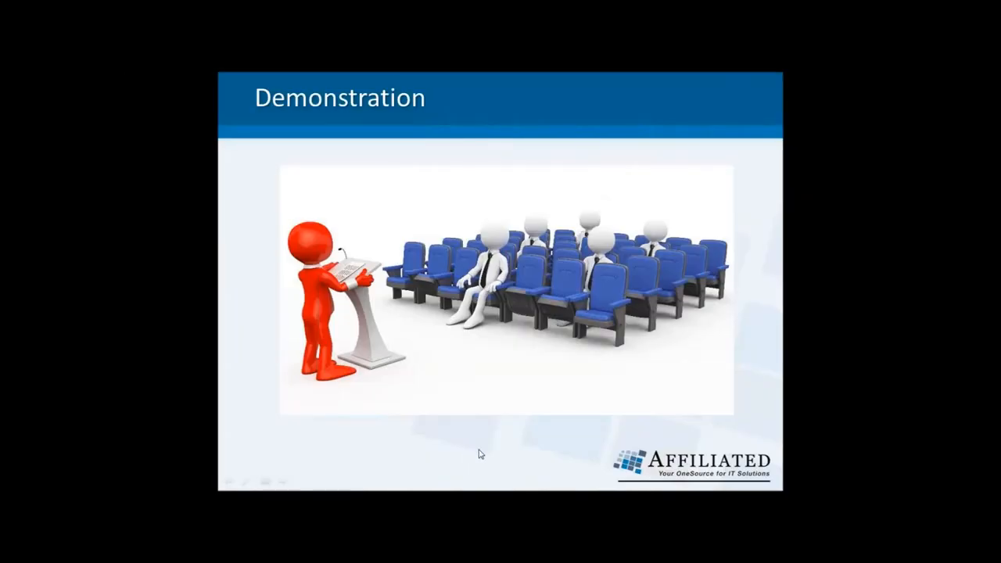
{"action": "left_click", "coordinate": [480, 453]}
{"action": "left_click", "coordinate": [480, 454]}
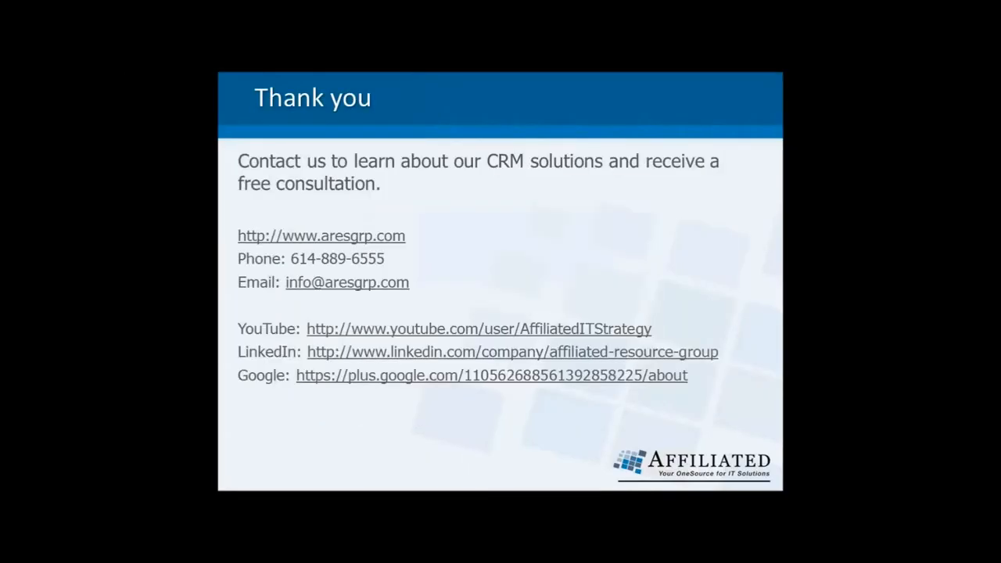